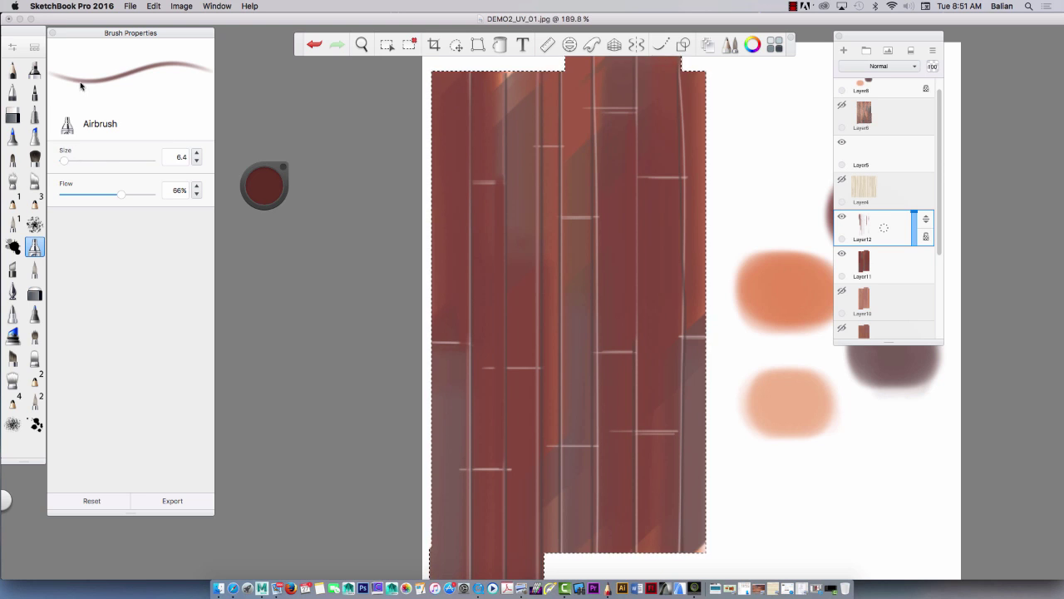
Set the Airbrush size to 11.3 and shade the long middle plank of the second column dark red
{"action": "left_click_drag", "start_coordinate": [64, 161], "coordinate": [66, 164]}
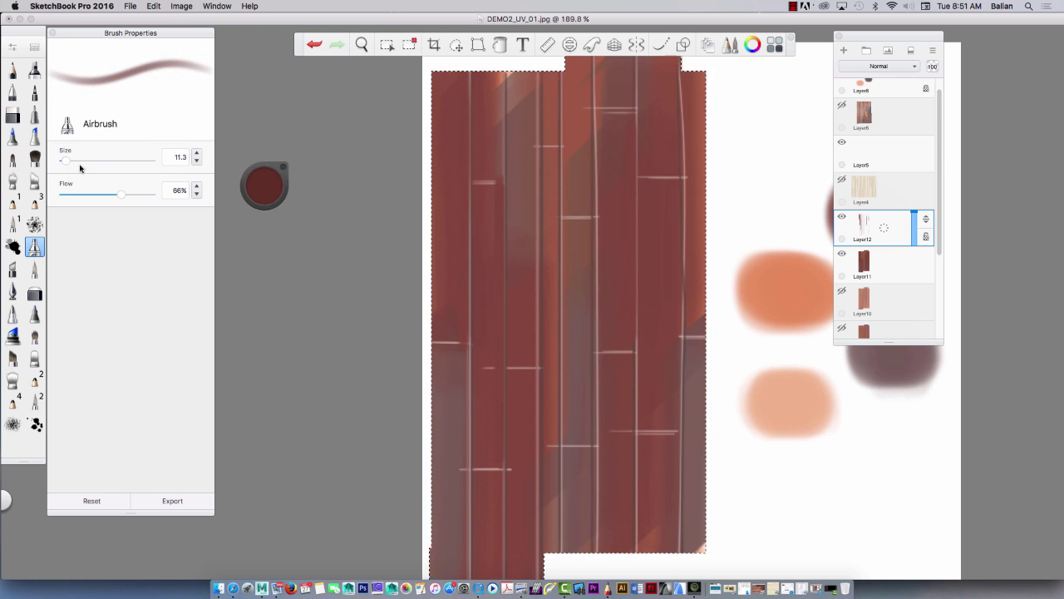
{"action": "left_click_drag", "start_coordinate": [338, 242], "coordinate": [403, 236]}
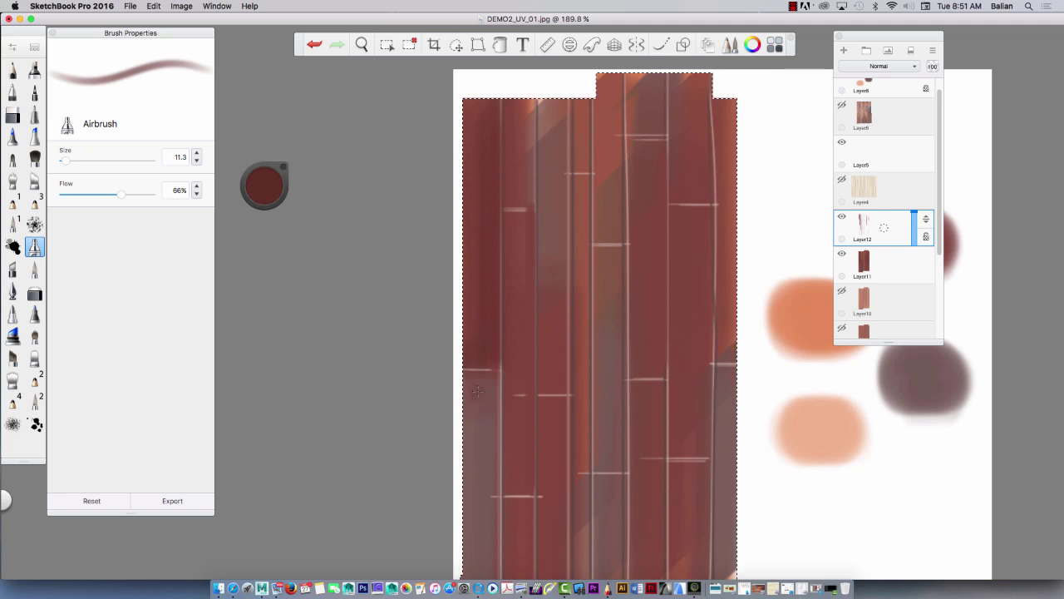
{"action": "left_click_drag", "start_coordinate": [530, 283], "coordinate": [528, 502]}
{"action": "left_click_drag", "start_coordinate": [520, 306], "coordinate": [520, 502]}
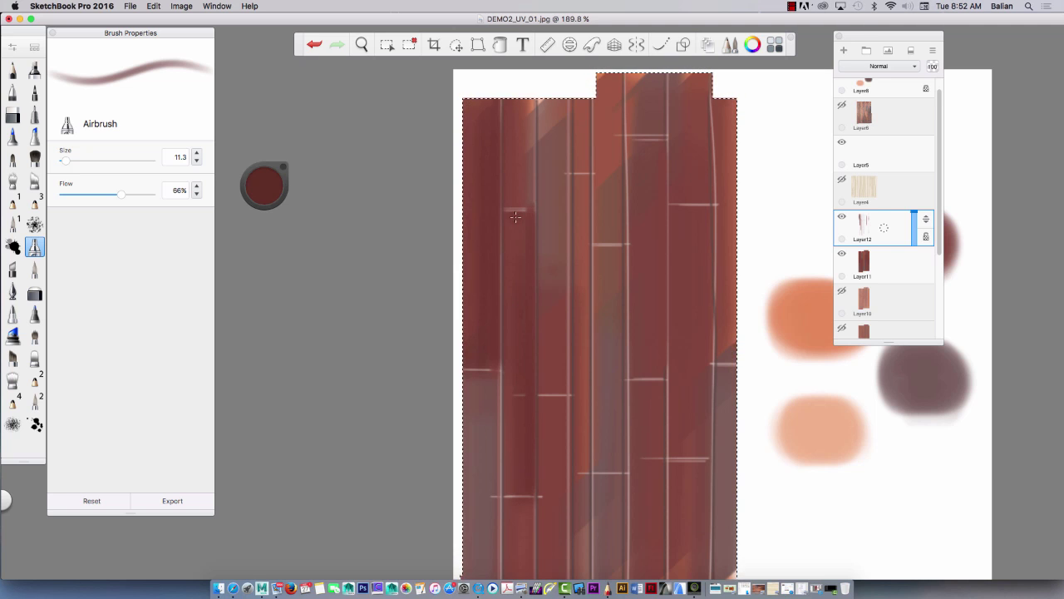
{"action": "left_click_drag", "start_coordinate": [513, 346], "coordinate": [512, 508]}
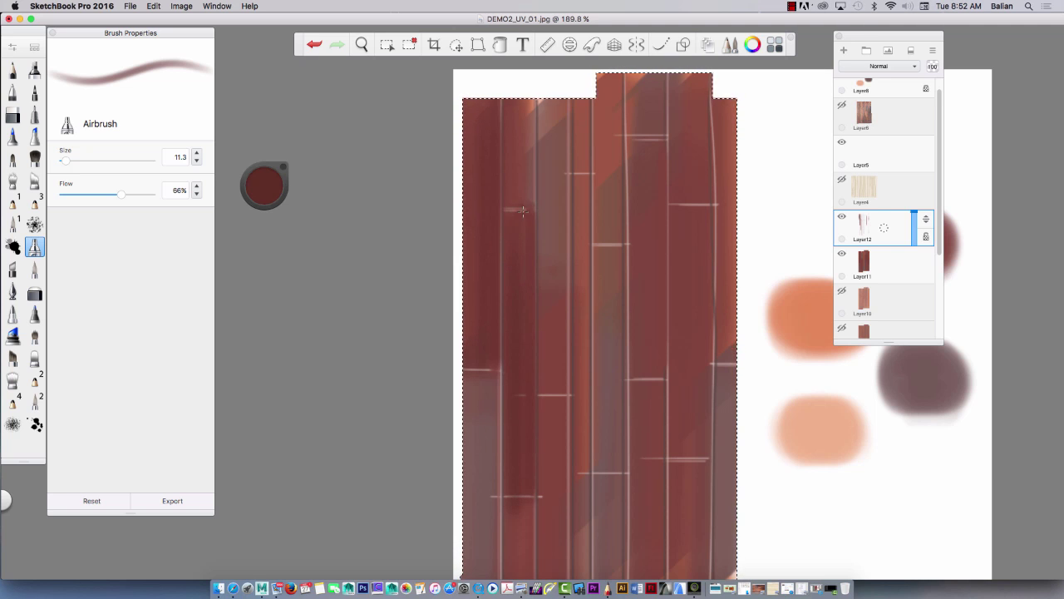
{"action": "left_click_drag", "start_coordinate": [522, 211], "coordinate": [535, 512]}
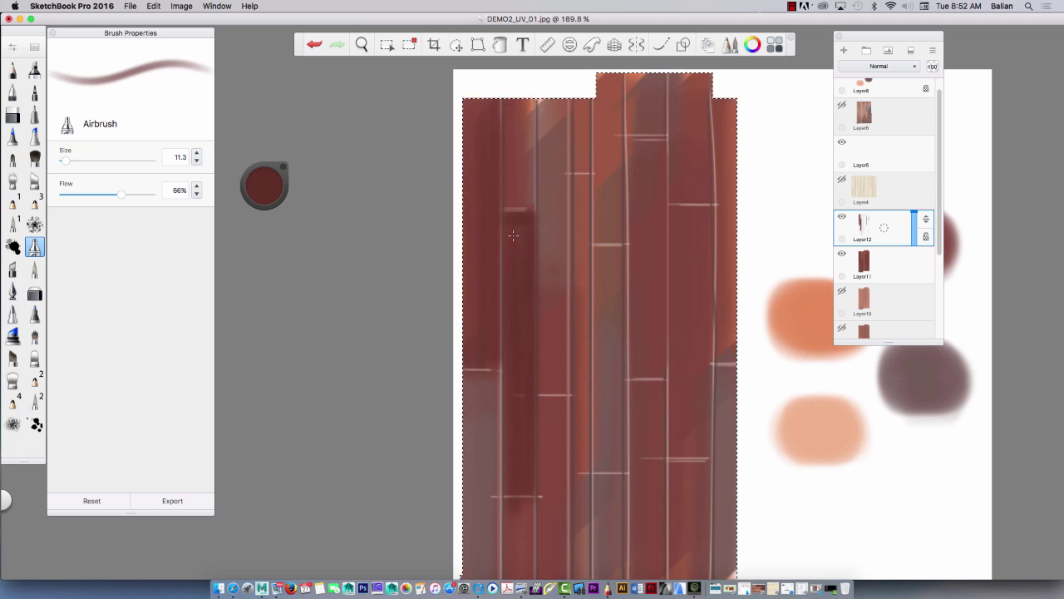
Airbrush dark red over the long plank in the fifth column and the upper plank of the second column
{"action": "left_click_drag", "start_coordinate": [628, 143], "coordinate": [630, 342]}
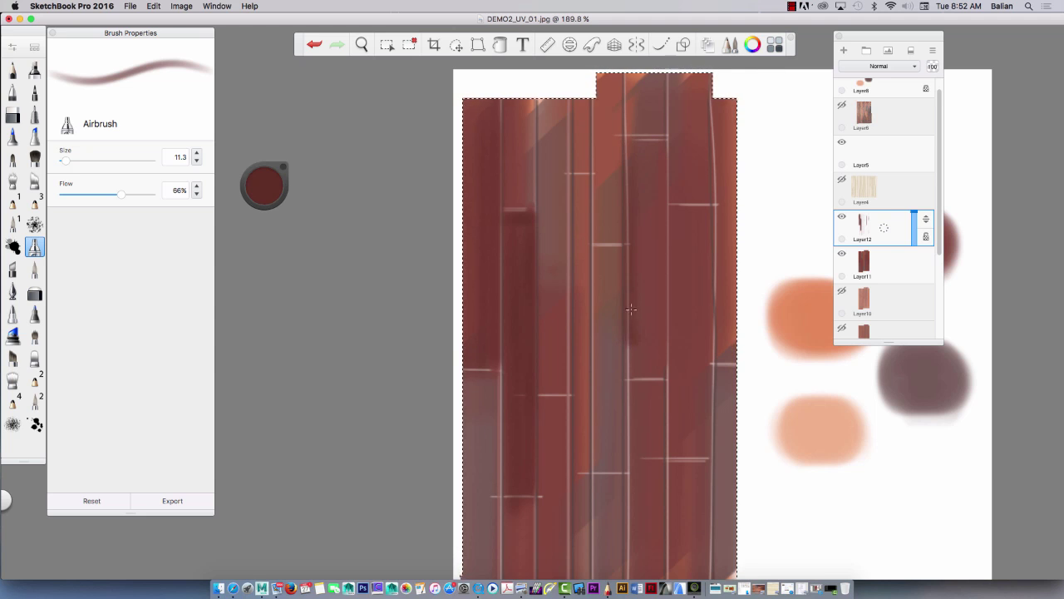
{"action": "left_click_drag", "start_coordinate": [636, 168], "coordinate": [640, 348]}
{"action": "left_click_drag", "start_coordinate": [645, 174], "coordinate": [643, 387]}
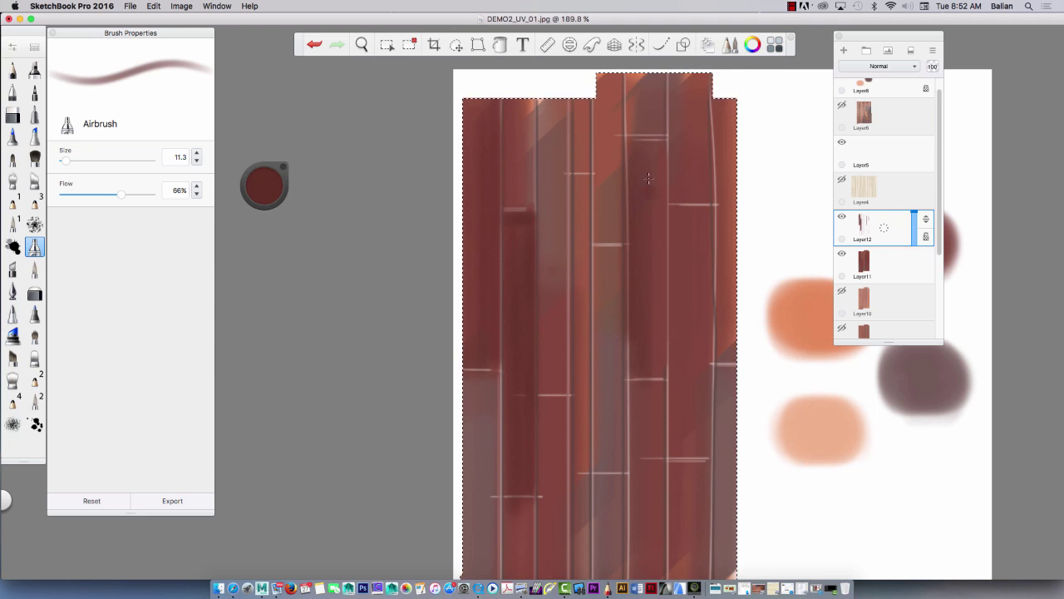
{"action": "left_click_drag", "start_coordinate": [662, 148], "coordinate": [662, 302]}
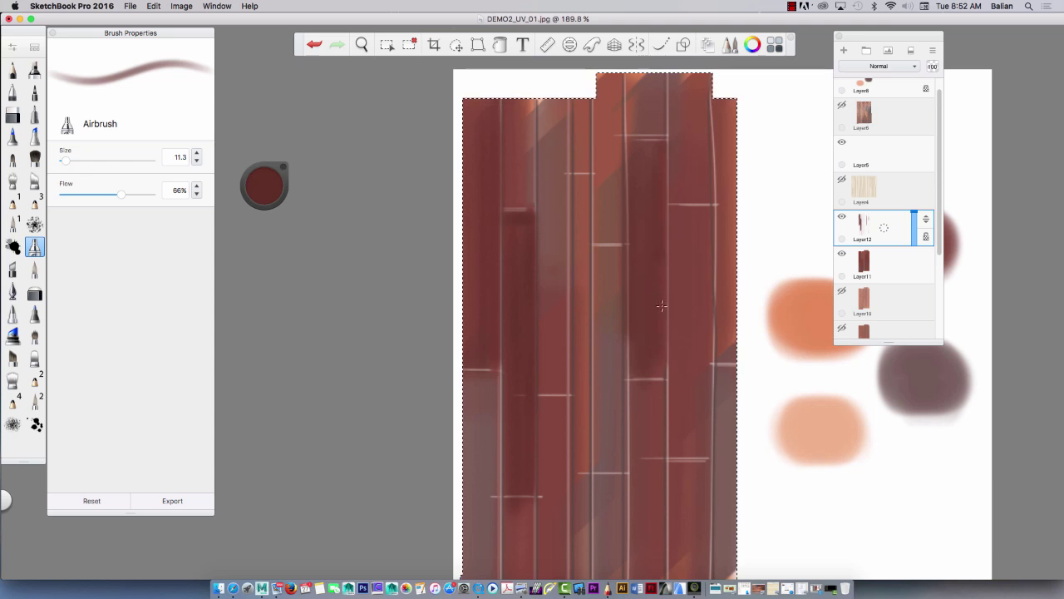
{"action": "left_click_drag", "start_coordinate": [658, 136], "coordinate": [662, 375]}
{"action": "left_click_drag", "start_coordinate": [656, 144], "coordinate": [636, 200]}
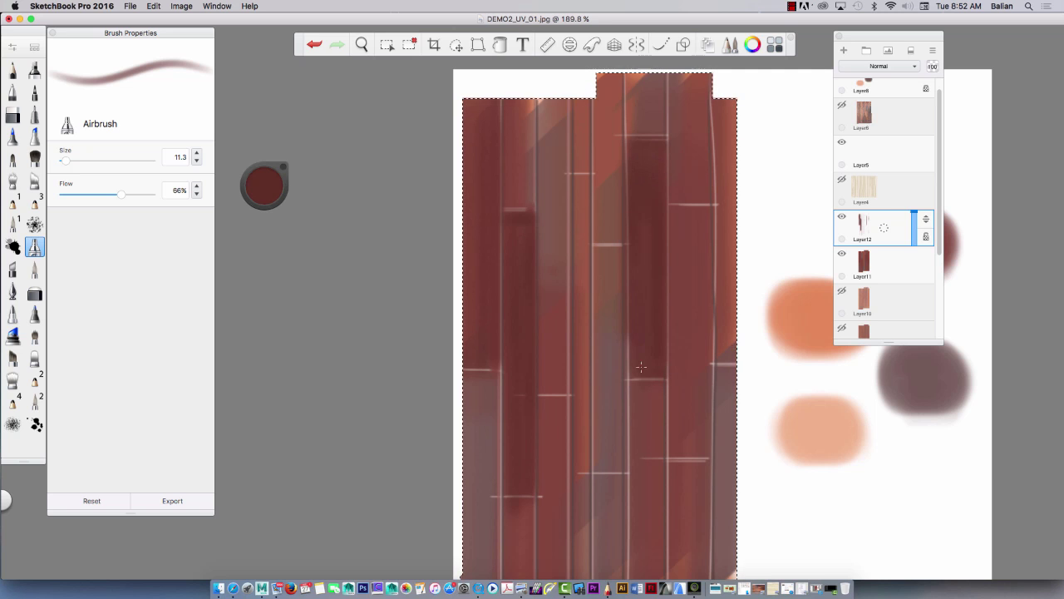
{"action": "left_click_drag", "start_coordinate": [642, 373], "coordinate": [637, 361]}
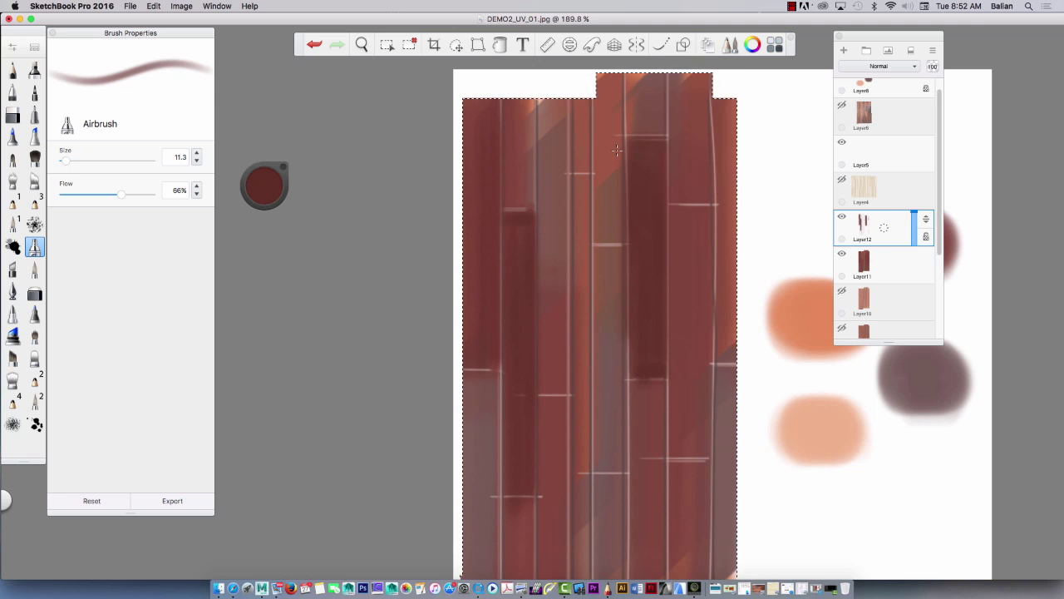
{"action": "mouse_move", "coordinate": [532, 135]}
{"action": "left_mouse_down"}
{"action": "mouse_move", "coordinate": [524, 193]}
{"action": "mouse_move", "coordinate": [509, 151]}
{"action": "left_mouse_up"}
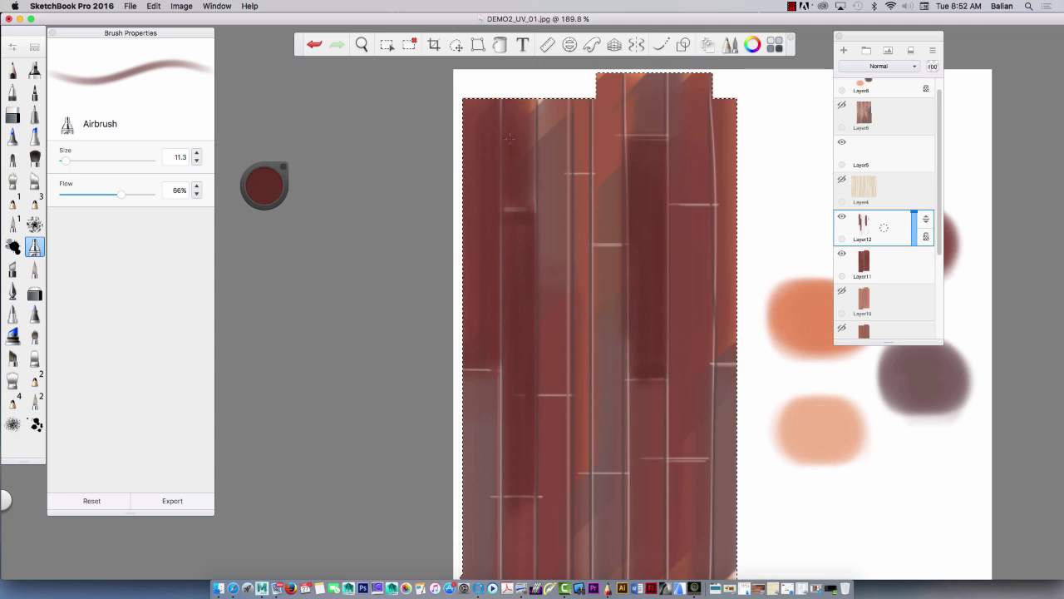
Choose a richer dark red and airbrush the lower planks of the first three columns
{"action": "left_click", "coordinate": [265, 187]}
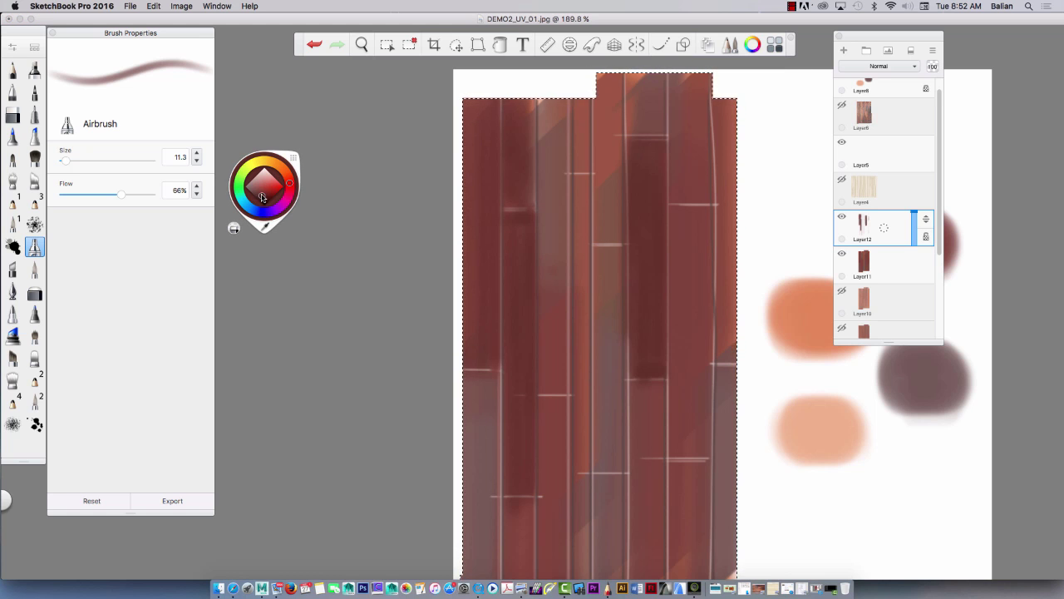
{"action": "key", "text": "space"}
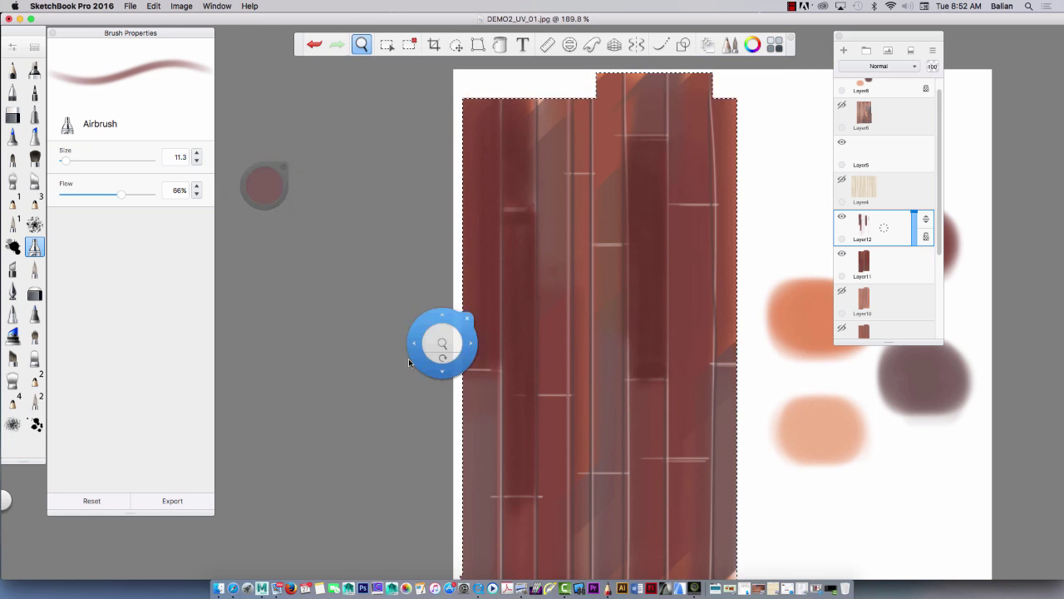
{"action": "left_click_drag", "start_coordinate": [408, 368], "coordinate": [392, 162]}
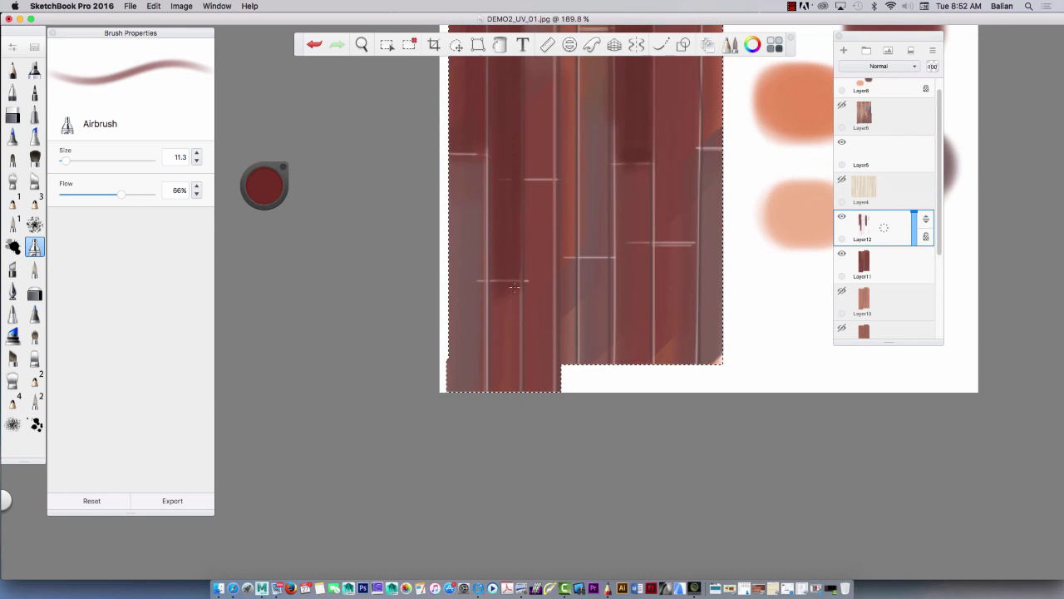
{"action": "mouse_move", "coordinate": [519, 282]}
{"action": "left_mouse_down"}
{"action": "mouse_move", "coordinate": [512, 376]}
{"action": "mouse_move", "coordinate": [508, 282]}
{"action": "mouse_move", "coordinate": [509, 350]}
{"action": "mouse_move", "coordinate": [499, 301]}
{"action": "left_mouse_up"}
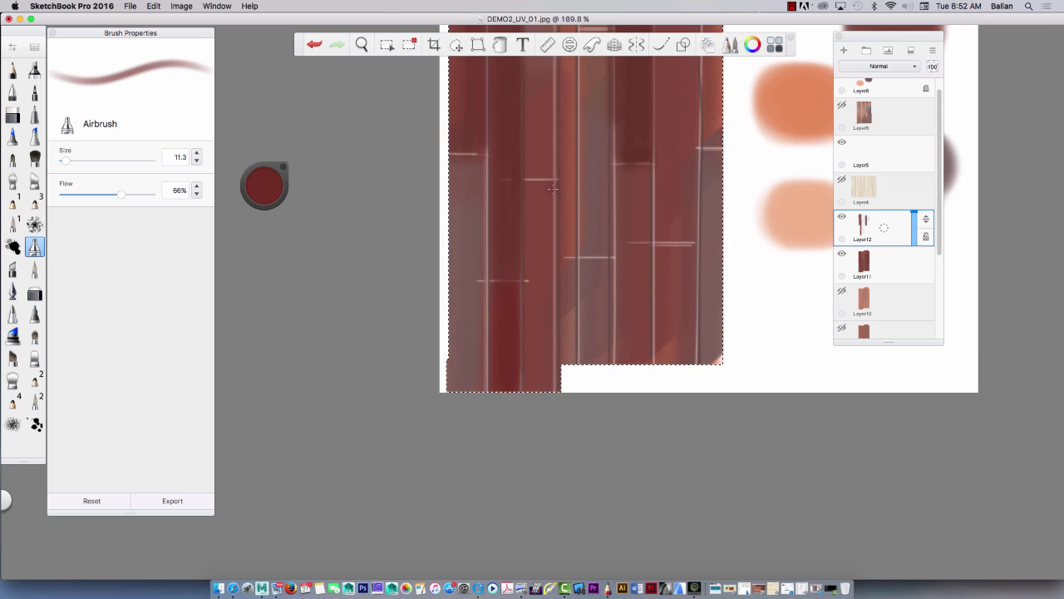
{"action": "left_click_drag", "start_coordinate": [552, 180], "coordinate": [552, 318]}
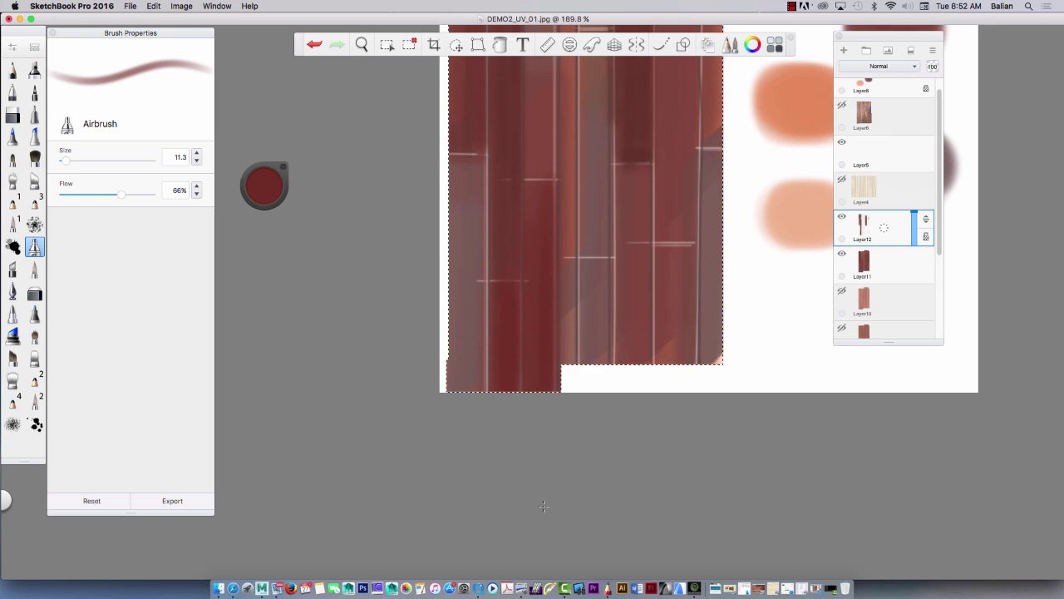
{"action": "mouse_move", "coordinate": [484, 337]}
{"action": "left_mouse_down"}
{"action": "mouse_move", "coordinate": [476, 190]}
{"action": "mouse_move", "coordinate": [473, 336]}
{"action": "left_mouse_up"}
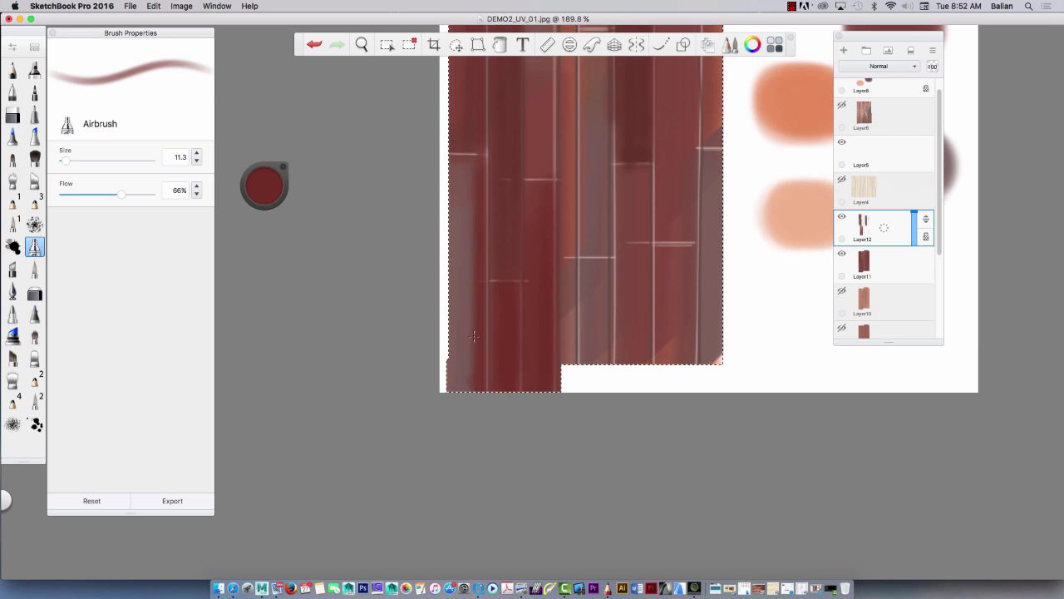
{"action": "mouse_move", "coordinate": [472, 251]}
{"action": "left_mouse_down"}
{"action": "mouse_move", "coordinate": [455, 208]}
{"action": "mouse_move", "coordinate": [453, 333]}
{"action": "left_mouse_up"}
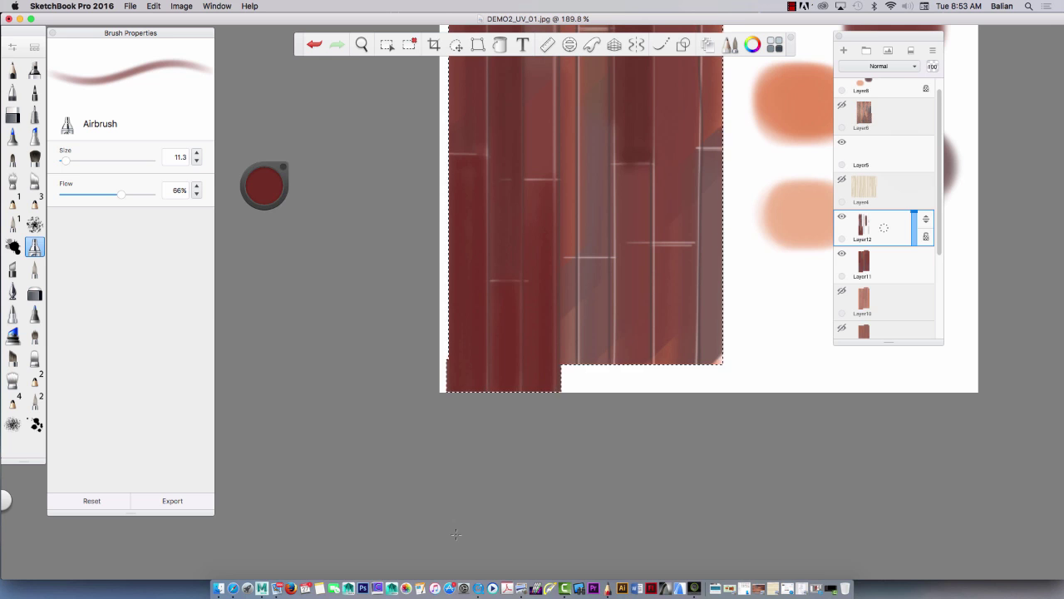
Airbrush the richer dark red over the long middle plank of the second column
{"action": "key", "text": "space"}
{"action": "left_click_drag", "start_coordinate": [383, 248], "coordinate": [427, 394]}
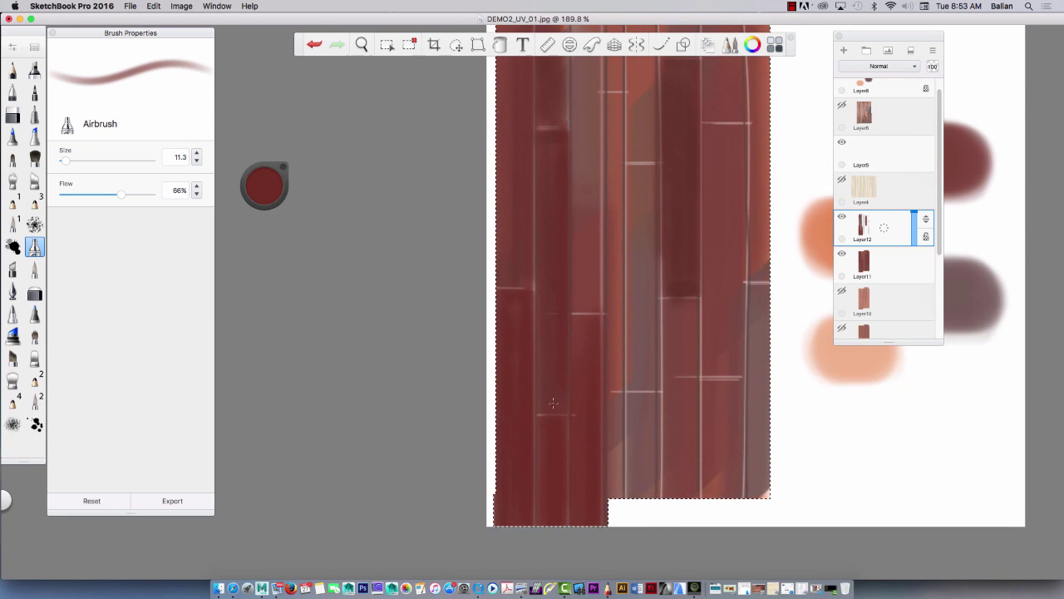
{"action": "left_click_drag", "start_coordinate": [537, 130], "coordinate": [539, 399]}
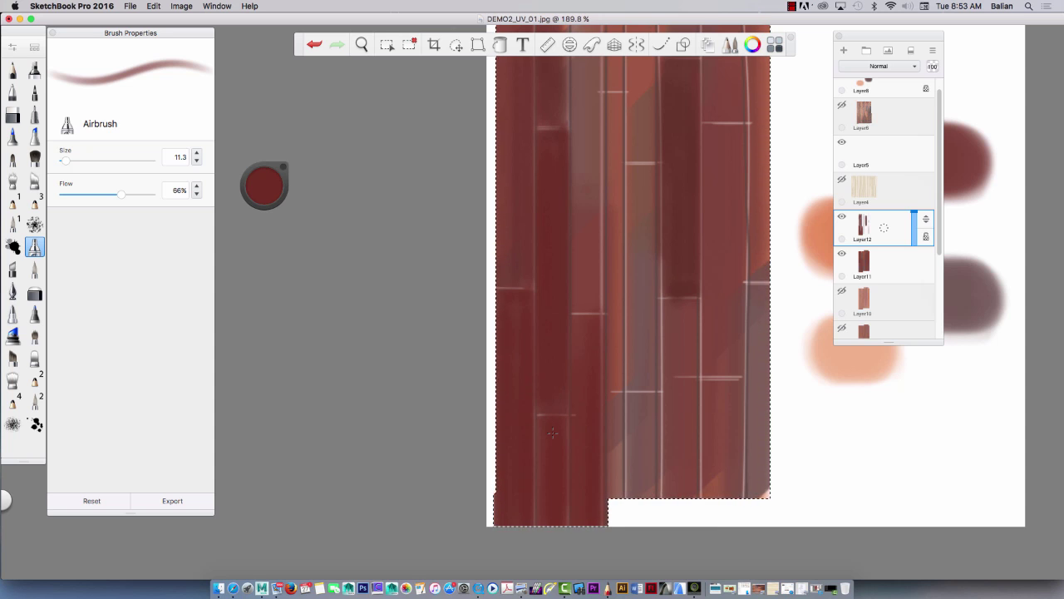
Add a new layer above Layer12 and set up the Pencil at size 3.0 with a darker maroon
{"action": "left_click", "coordinate": [843, 50]}
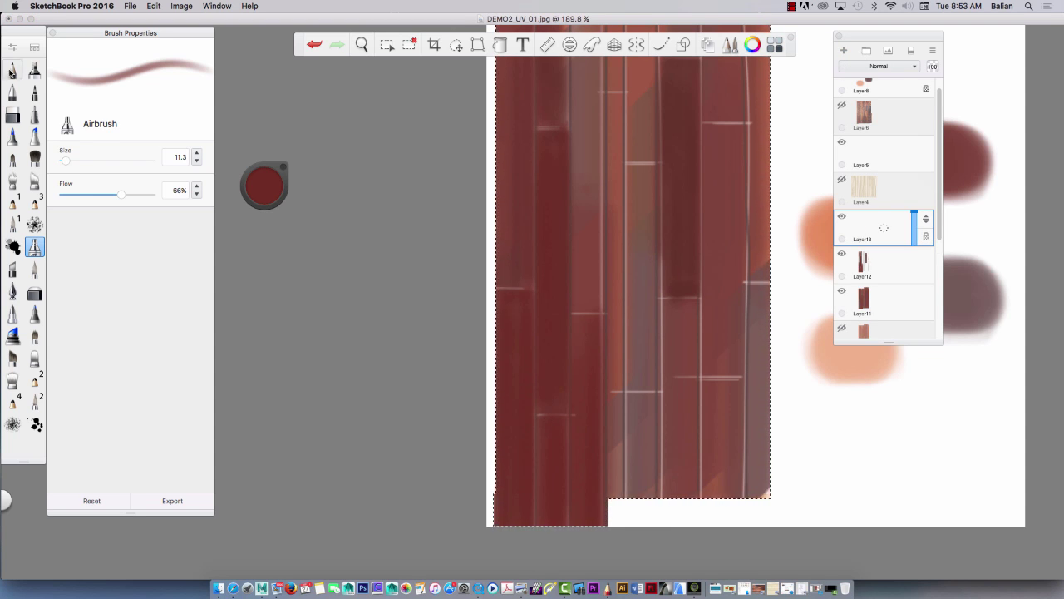
{"action": "left_click", "coordinate": [13, 69]}
{"action": "left_click", "coordinate": [265, 186]}
{"action": "left_click_drag", "start_coordinate": [263, 197], "coordinate": [264, 203]}
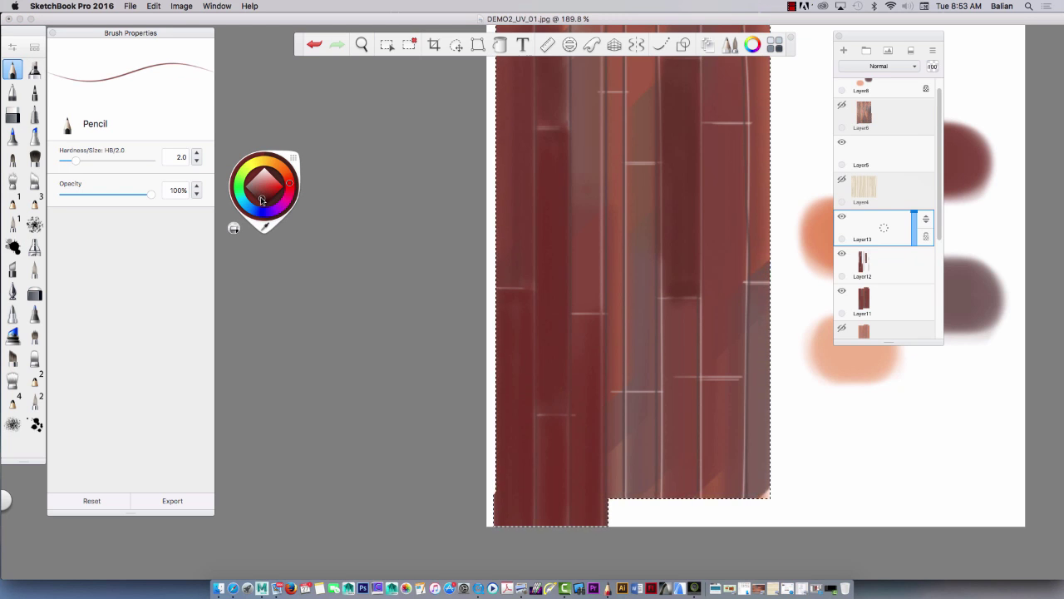
{"action": "left_click_drag", "start_coordinate": [76, 160], "coordinate": [102, 161]}
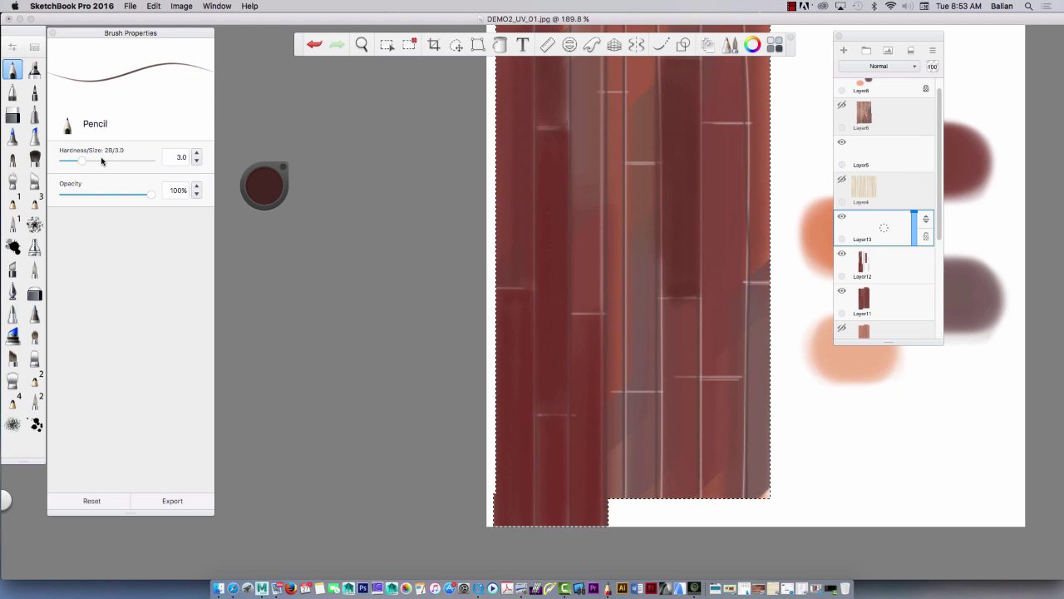
Trace the vertical and horizontal seams between the planks of the first three columns with the dark maroon pencil
{"action": "key", "text": "space"}
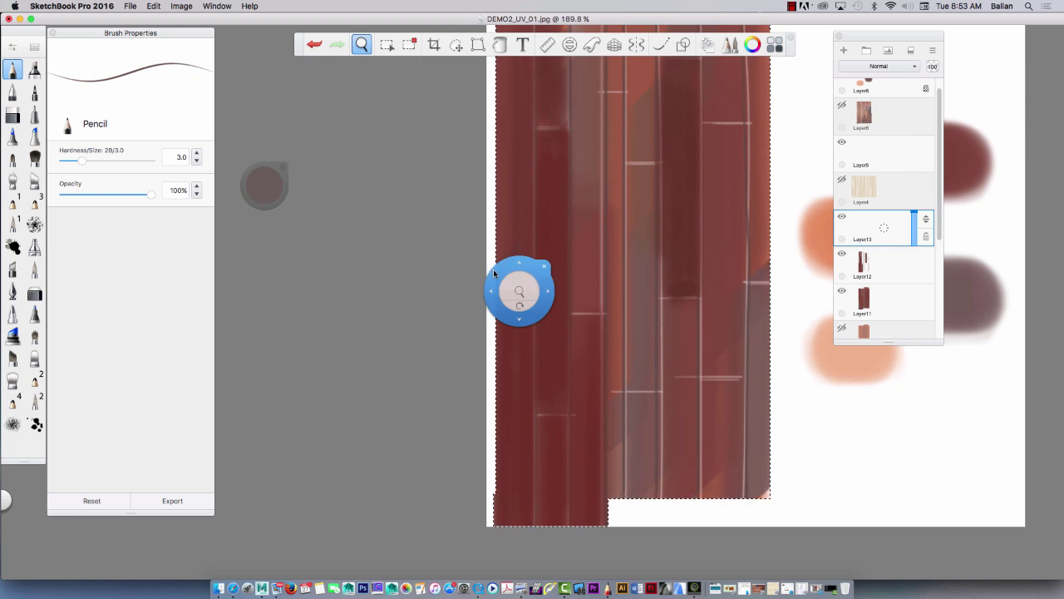
{"action": "left_click_drag", "start_coordinate": [515, 287], "coordinate": [452, 319]}
{"action": "key", "text": "space"}
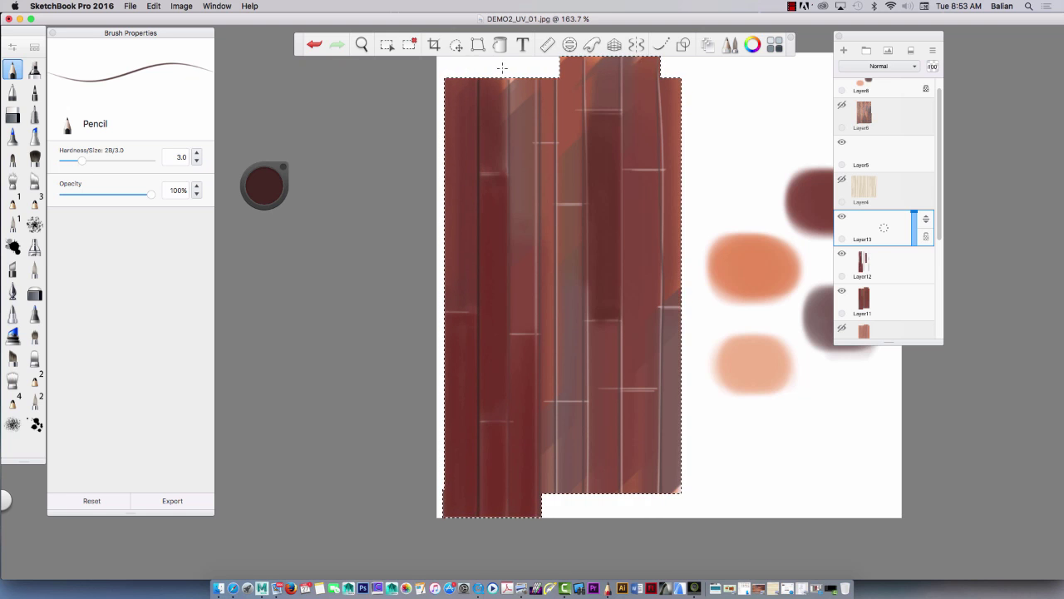
{"action": "left_click_drag", "start_coordinate": [507, 135], "coordinate": [499, 511]}
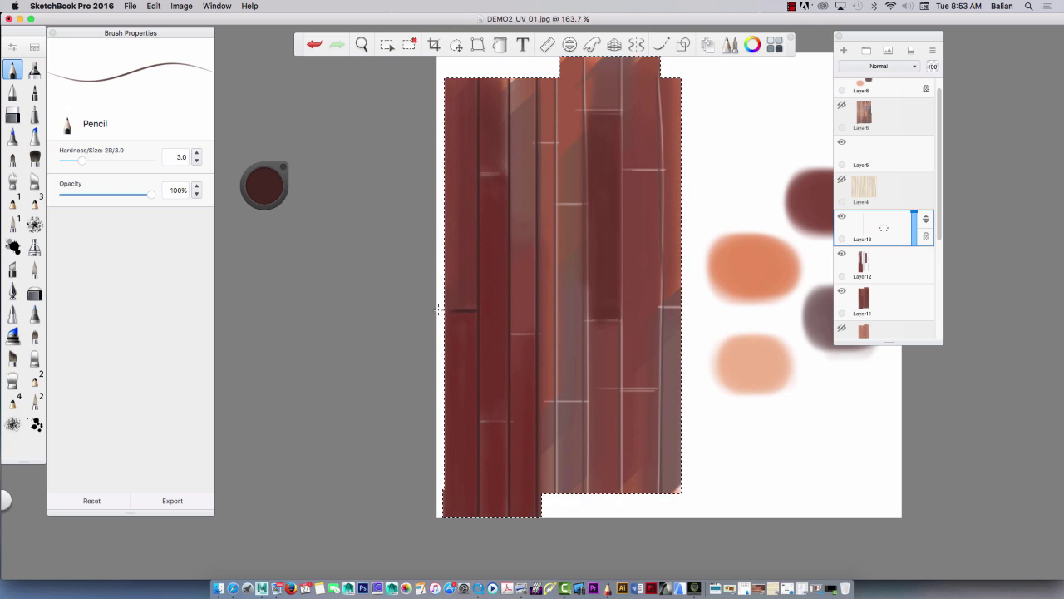
{"action": "left_click_drag", "start_coordinate": [477, 174], "coordinate": [509, 175]}
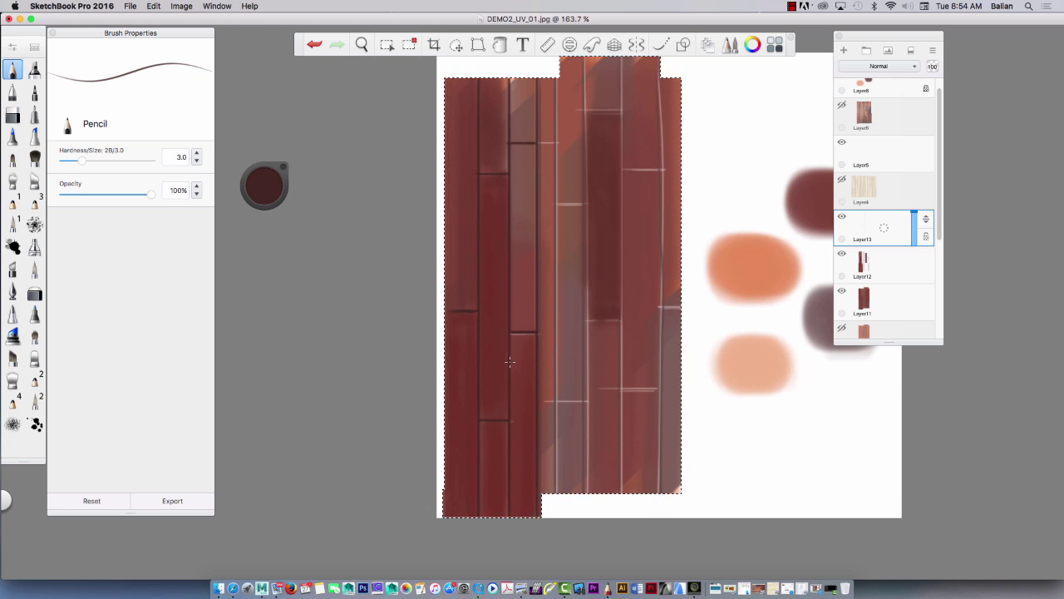
Try a pale pink pencil highlight at size 2.1 along the first column's horizontal seam, and undo it
{"action": "key", "text": "space"}
{"action": "left_click_drag", "start_coordinate": [484, 321], "coordinate": [527, 373]}
{"action": "left_click_drag", "start_coordinate": [83, 160], "coordinate": [76, 160]}
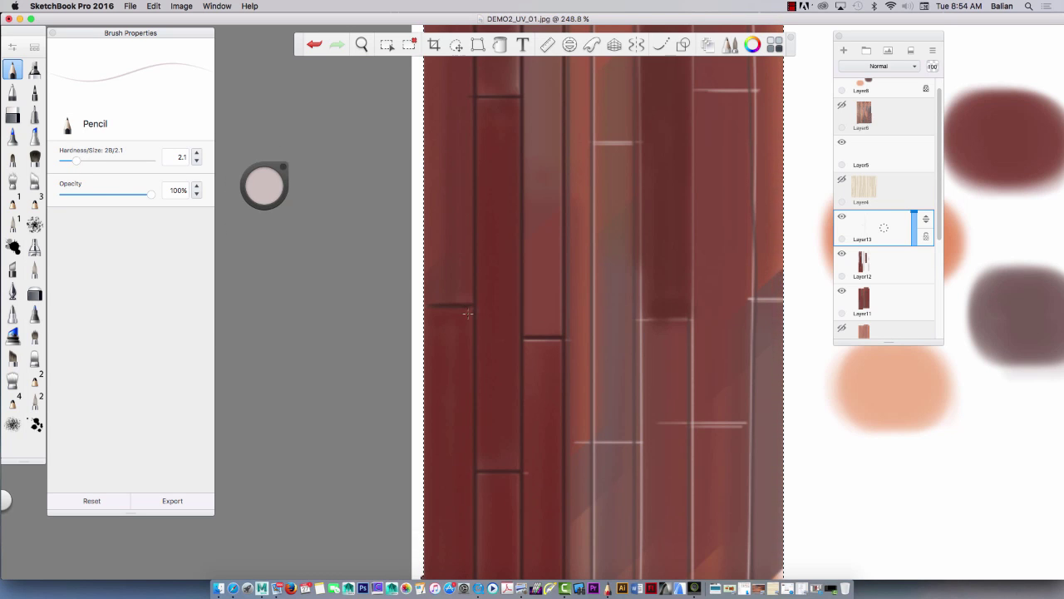
{"action": "left_click_drag", "start_coordinate": [471, 308], "coordinate": [447, 308]}
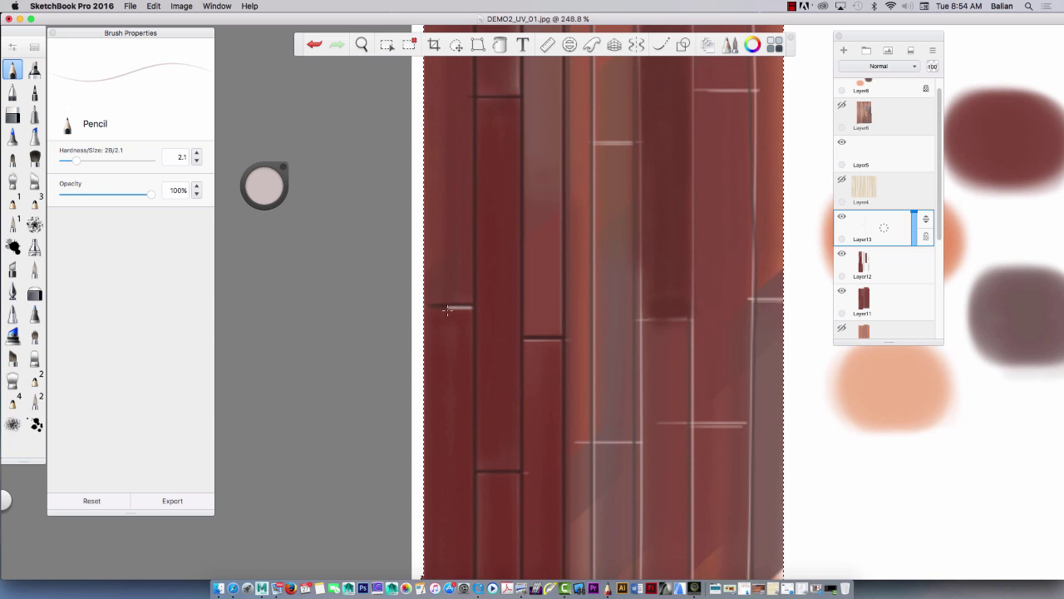
{"action": "key", "text": "super+z"}
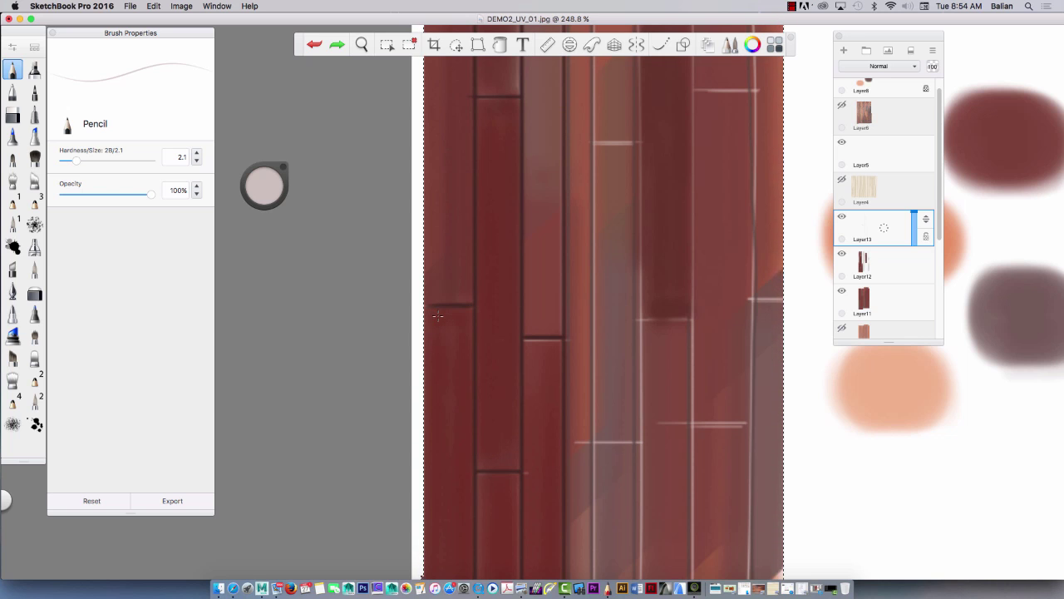
Set the Pencil size to 1.0 and draw pale pink edge highlights on the first column's lower plank and the second column's middle plank
{"action": "left_click_drag", "start_coordinate": [77, 160], "coordinate": [68, 161]}
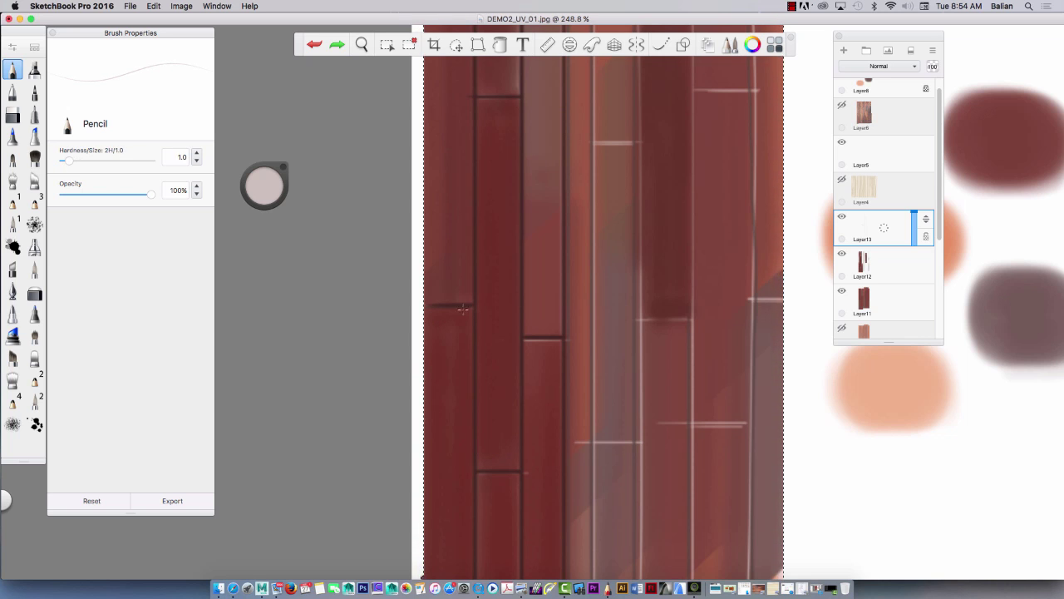
{"action": "mouse_move", "coordinate": [472, 307]}
{"action": "left_mouse_down"}
{"action": "mouse_move", "coordinate": [427, 311]}
{"action": "mouse_move", "coordinate": [476, 310]}
{"action": "mouse_move", "coordinate": [473, 427]}
{"action": "mouse_move", "coordinate": [492, 575]}
{"action": "left_mouse_up"}
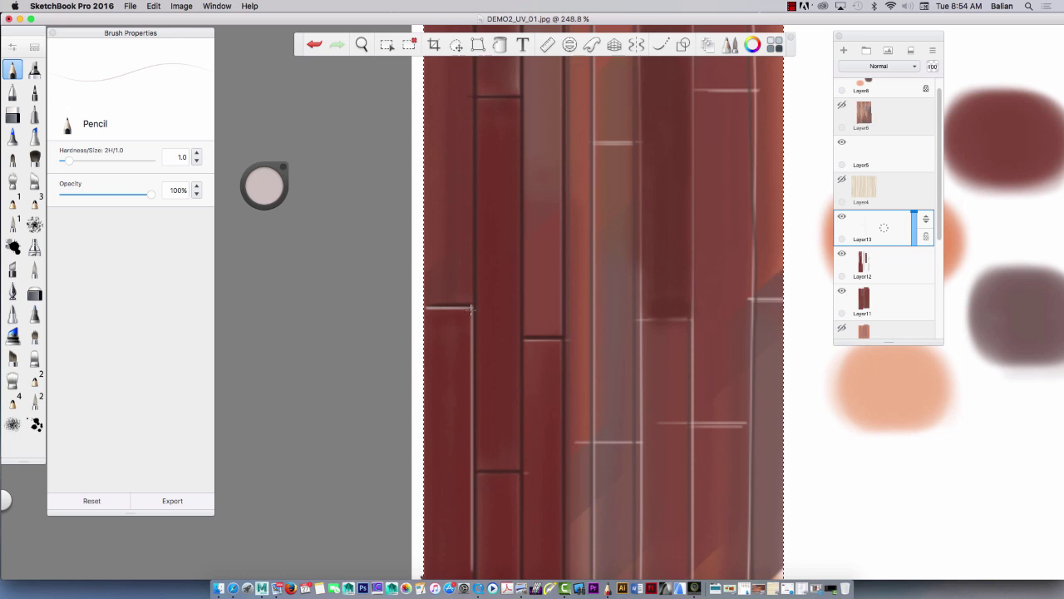
{"action": "left_click_drag", "start_coordinate": [471, 308], "coordinate": [474, 579]}
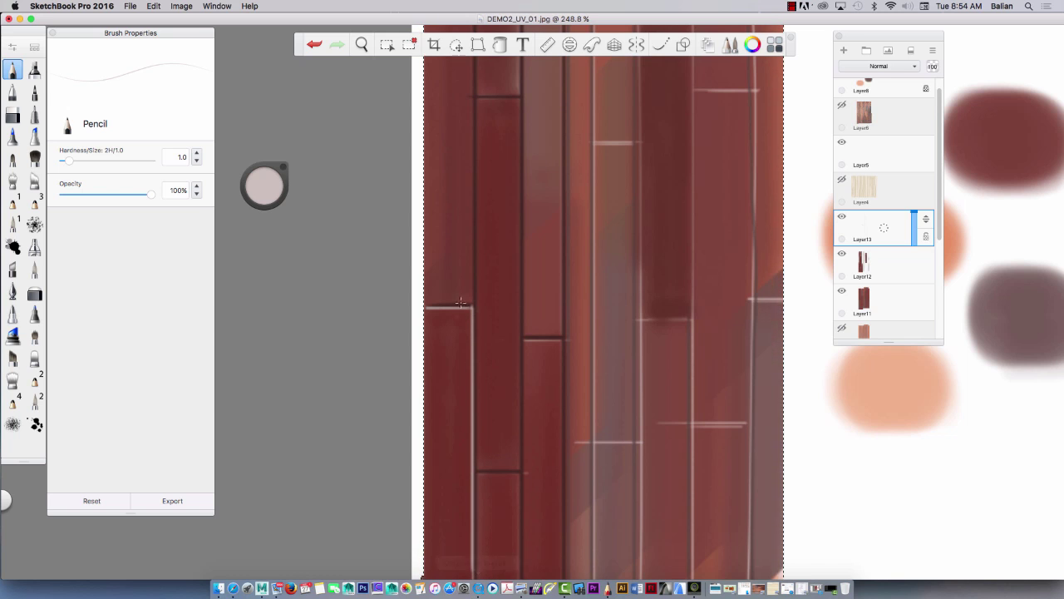
{"action": "left_click_drag", "start_coordinate": [474, 307], "coordinate": [422, 307]}
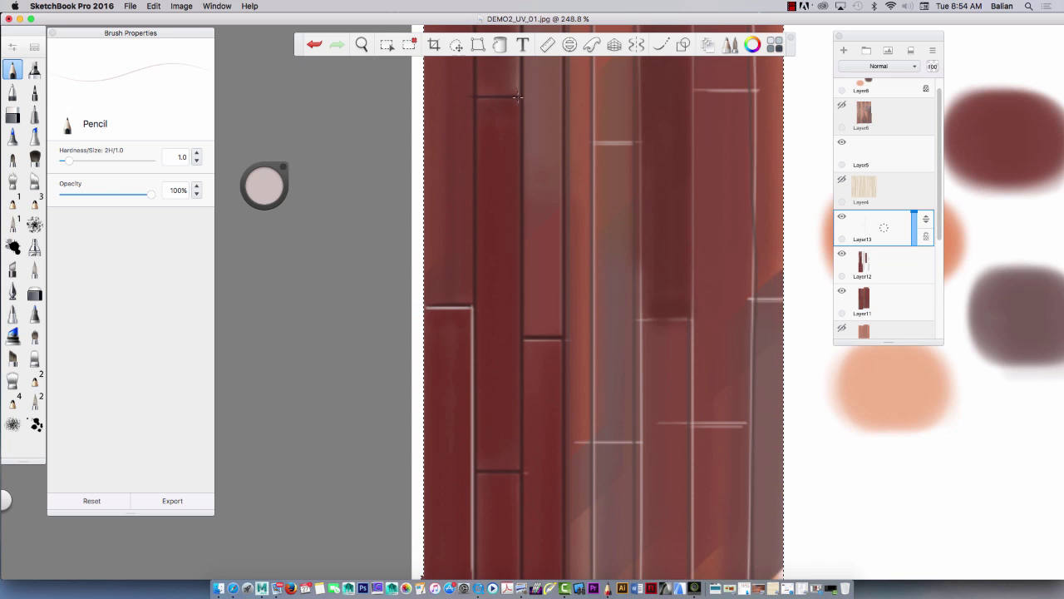
{"action": "mouse_move", "coordinate": [518, 99]}
{"action": "left_mouse_down"}
{"action": "mouse_move", "coordinate": [520, 469]}
{"action": "mouse_move", "coordinate": [483, 471]}
{"action": "left_mouse_up"}
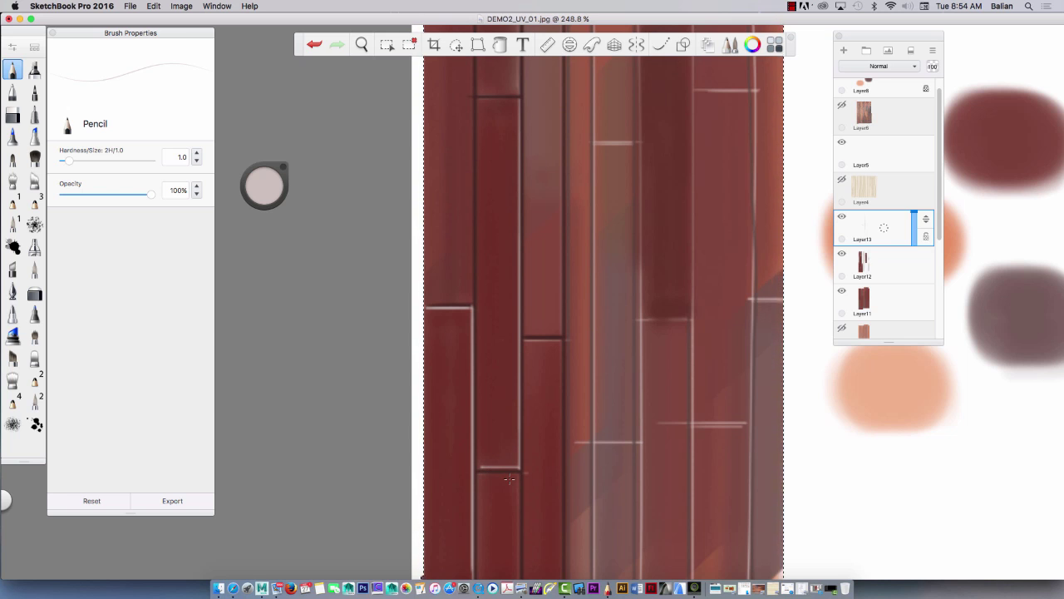
Undo the last highlight, choose a warmer pink, and draw pencil highlights along the second column's middle plank and the first column's upper plank
{"action": "key", "text": "super+z"}
{"action": "left_click", "coordinate": [260, 181]}
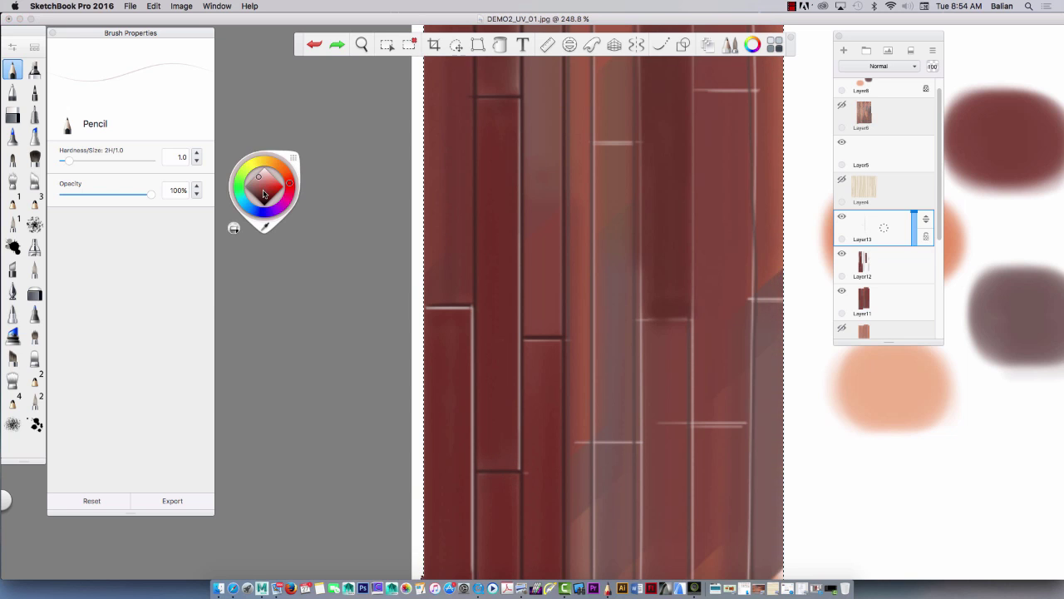
{"action": "left_click", "coordinate": [262, 179]}
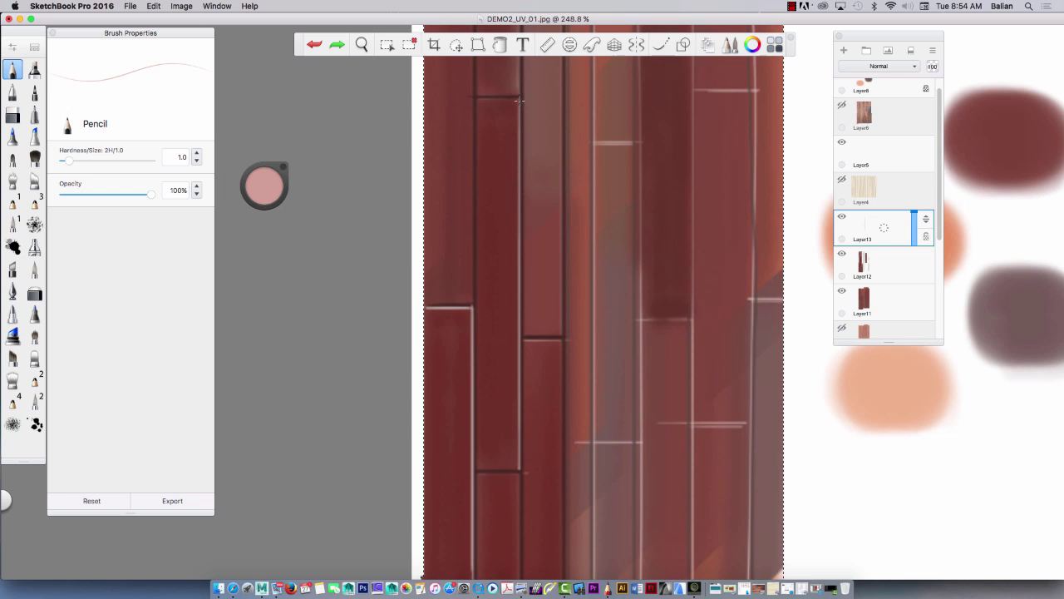
{"action": "mouse_move", "coordinate": [518, 121]}
{"action": "left_mouse_down"}
{"action": "mouse_move", "coordinate": [517, 100]}
{"action": "mouse_move", "coordinate": [520, 468]}
{"action": "mouse_move", "coordinate": [489, 468]}
{"action": "mouse_move", "coordinate": [518, 468]}
{"action": "mouse_move", "coordinate": [473, 455]}
{"action": "left_mouse_up"}
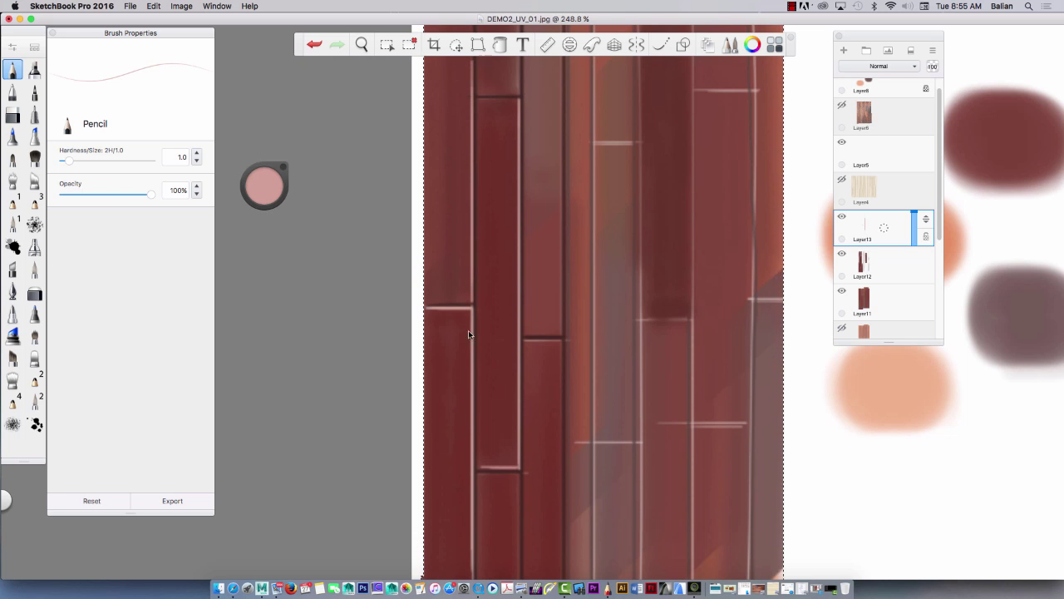
Draw pink edge highlights on the second column's upper plank and the third column's planks, undoing a stray stroke
{"action": "key", "text": "space"}
{"action": "left_click_drag", "start_coordinate": [463, 288], "coordinate": [413, 259]}
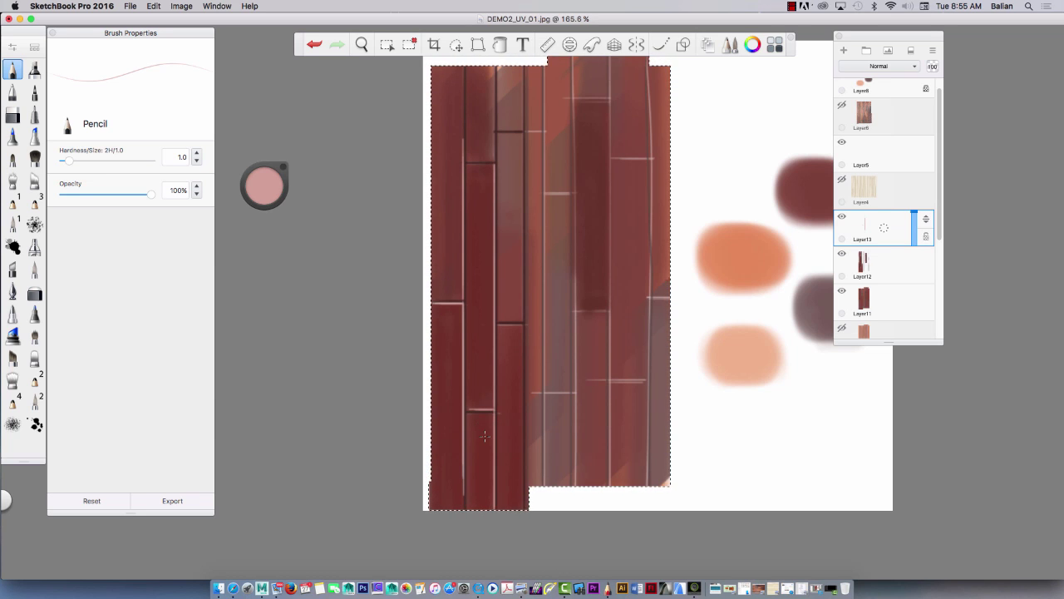
{"action": "left_click_drag", "start_coordinate": [521, 134], "coordinate": [519, 225]}
{"action": "key", "text": "super+z"}
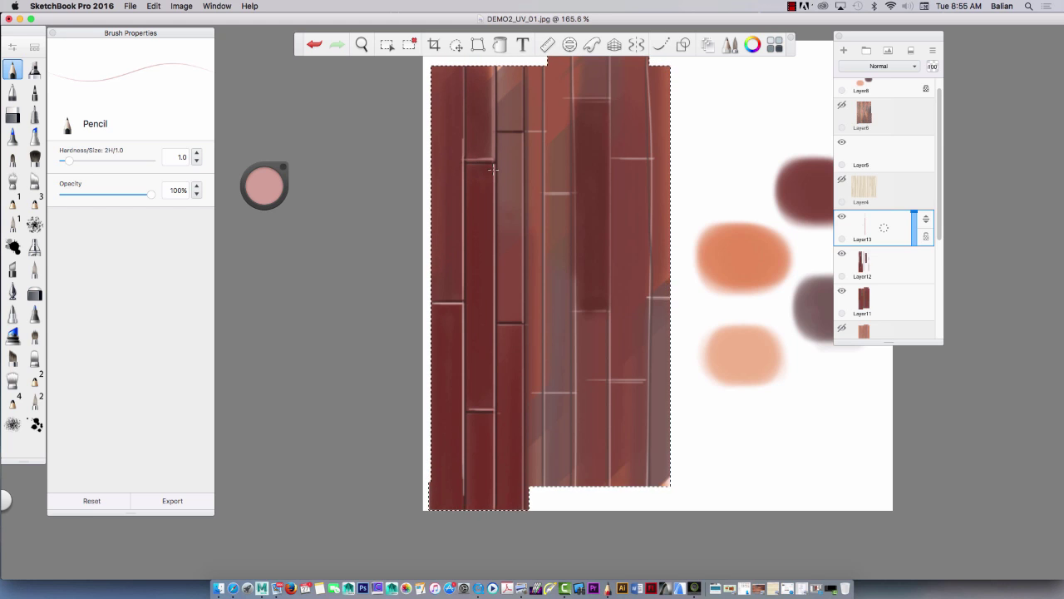
Activate Layer12 and set up the Airbrush at size 5.0 with a darkened maroon based on the second column's plank color
{"action": "left_click", "coordinate": [886, 258]}
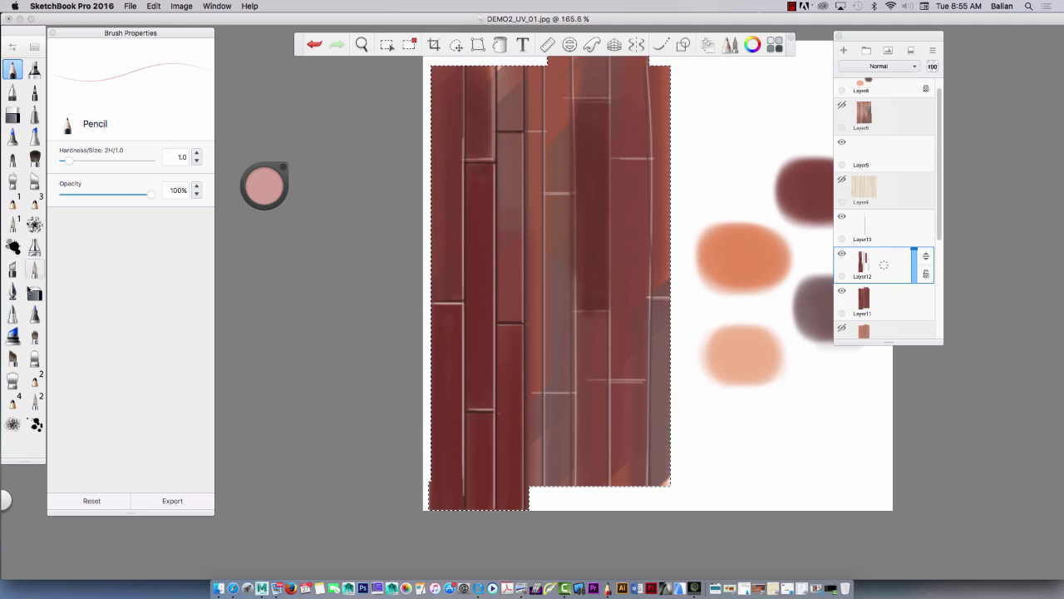
{"action": "left_click", "coordinate": [34, 246]}
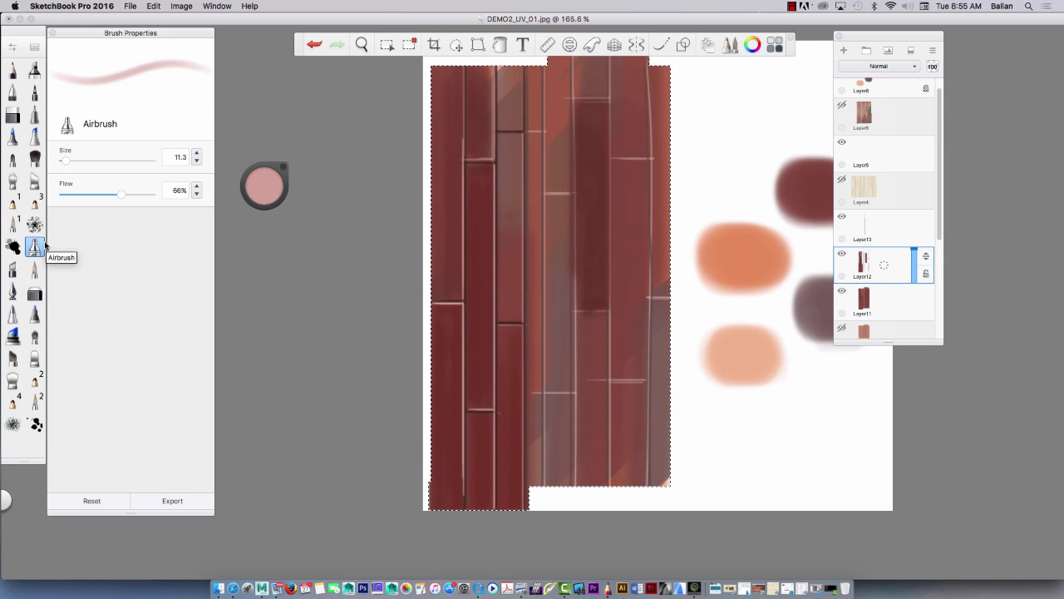
{"action": "left_click", "coordinate": [491, 171], "text": "alt"}
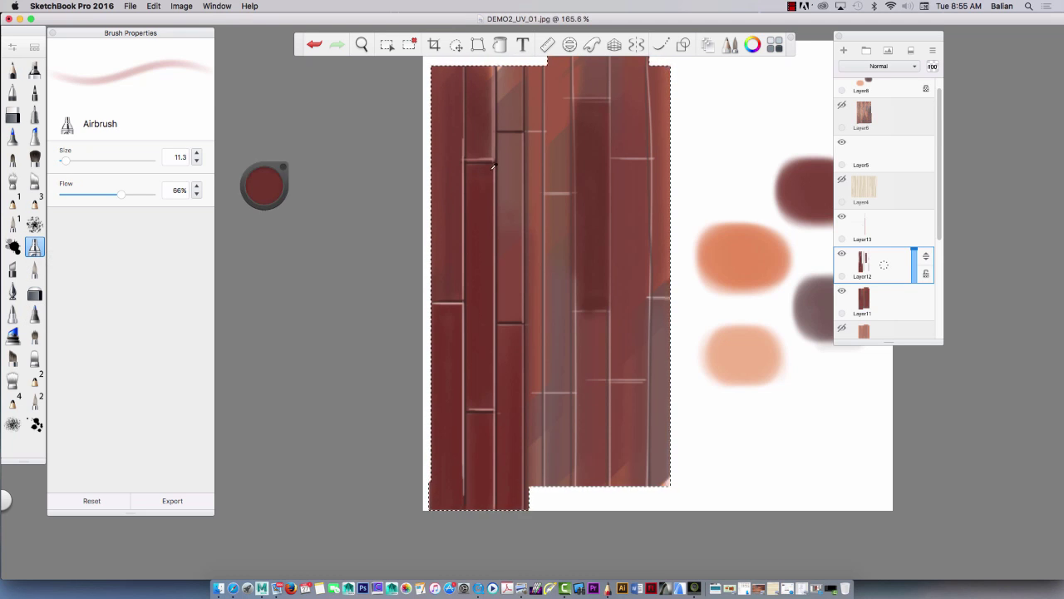
{"action": "left_click", "coordinate": [263, 186]}
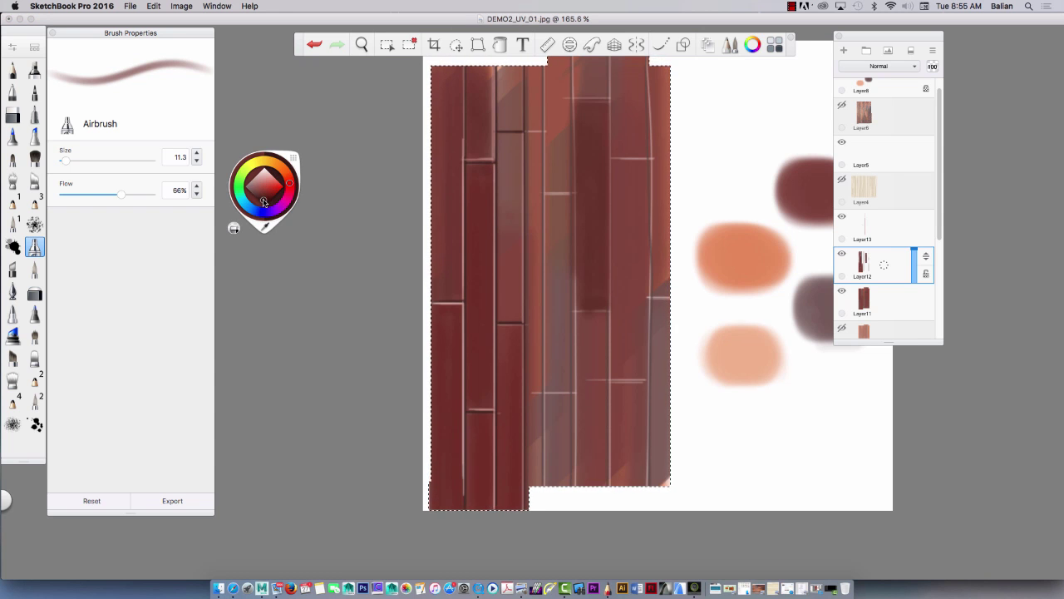
{"action": "key", "text": "space"}
{"action": "left_click_drag", "start_coordinate": [499, 228], "coordinate": [438, 197]}
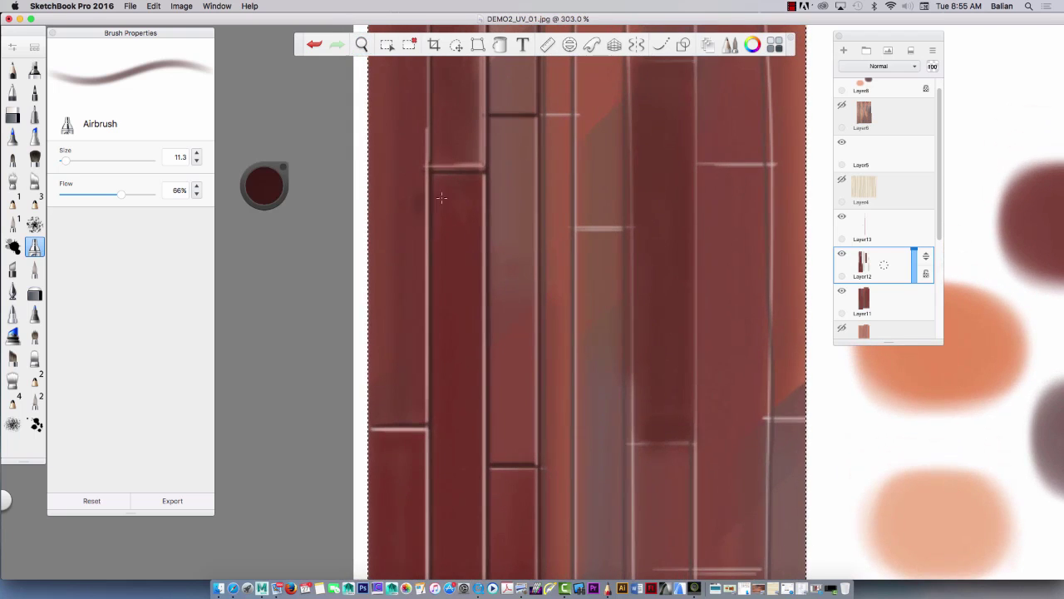
{"action": "key", "text": "bracketleft"}
{"action": "key", "text": "bracketleft"}
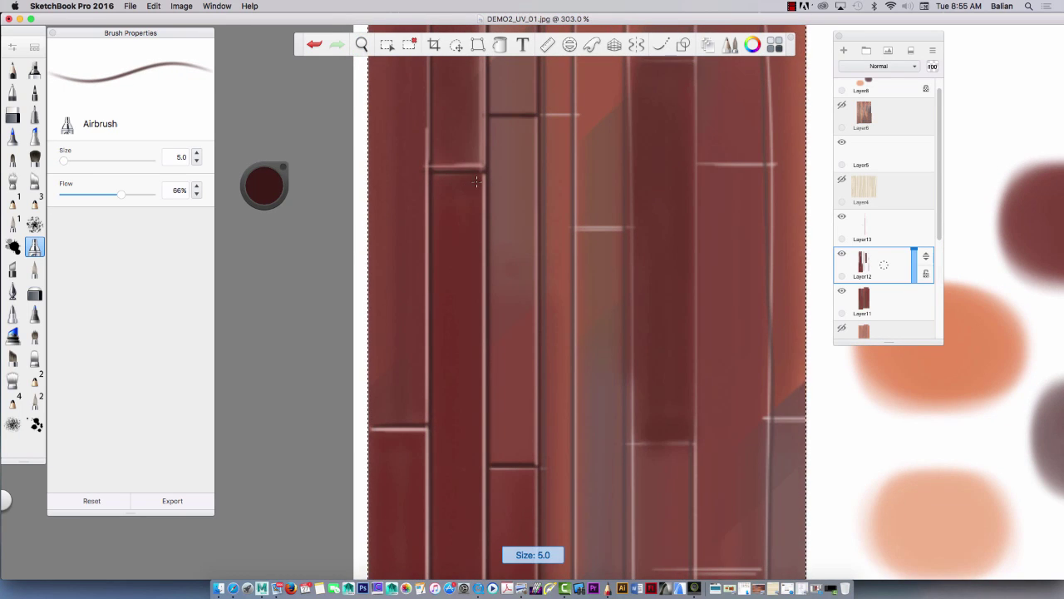
Choose a more saturated dark red and airbrush the upper part of the second column's middle plank
{"action": "left_click", "coordinate": [264, 191]}
{"action": "left_click", "coordinate": [269, 198]}
{"action": "mouse_move", "coordinate": [473, 179]}
{"action": "left_mouse_down"}
{"action": "mouse_move", "coordinate": [429, 180]}
{"action": "mouse_move", "coordinate": [446, 176]}
{"action": "mouse_move", "coordinate": [462, 201]}
{"action": "mouse_move", "coordinate": [468, 188]}
{"action": "mouse_move", "coordinate": [474, 217]}
{"action": "mouse_move", "coordinate": [477, 181]}
{"action": "mouse_move", "coordinate": [476, 229]}
{"action": "mouse_move", "coordinate": [473, 182]}
{"action": "mouse_move", "coordinate": [437, 177]}
{"action": "mouse_move", "coordinate": [449, 228]}
{"action": "left_mouse_up"}
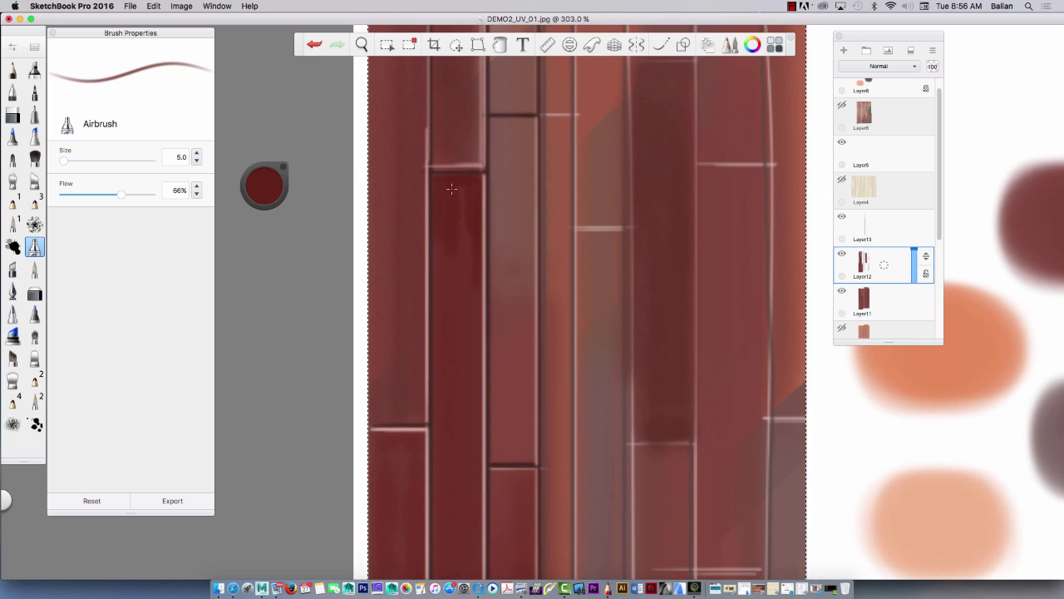
{"action": "left_click_drag", "start_coordinate": [451, 189], "coordinate": [465, 301]}
{"action": "left_click_drag", "start_coordinate": [437, 243], "coordinate": [436, 266]}
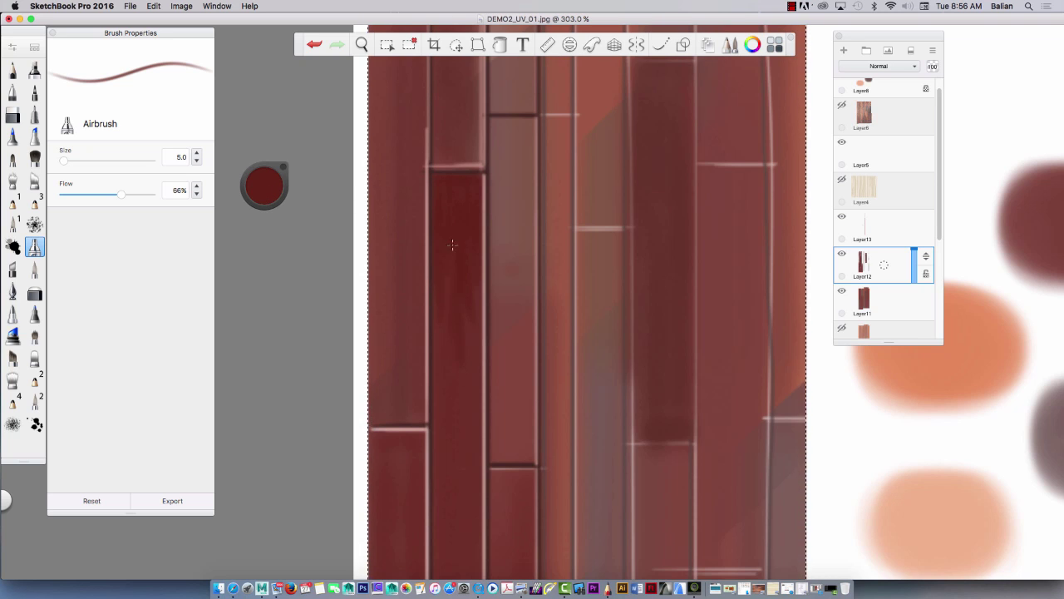
{"action": "key", "text": "bracketleft"}
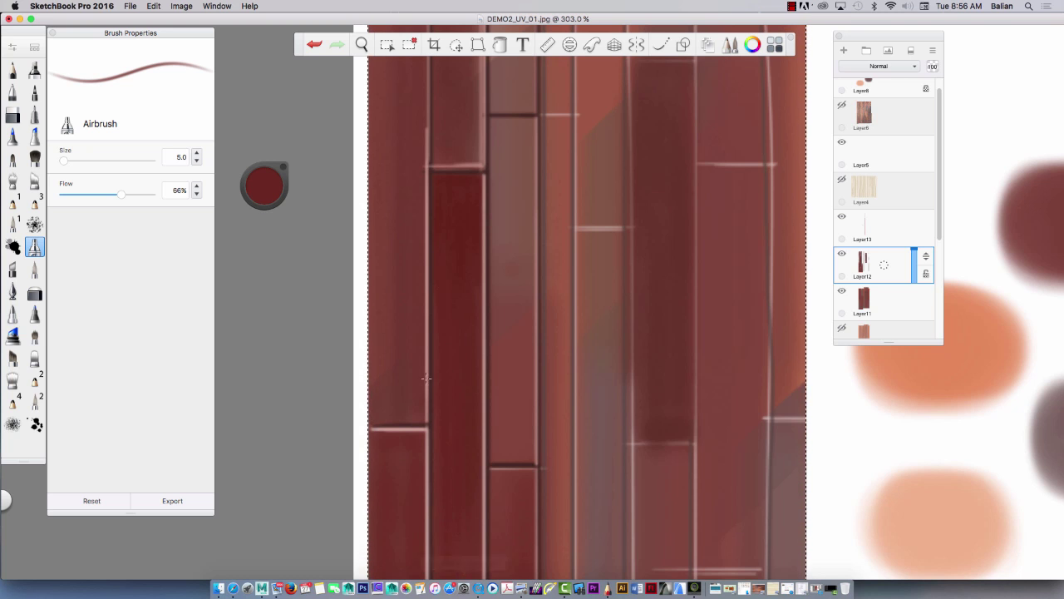
Set the Airbrush size to 8.0 and even out the first column's lower plank with dark red
{"action": "key", "text": "space"}
{"action": "left_click_drag", "start_coordinate": [466, 334], "coordinate": [436, 187]}
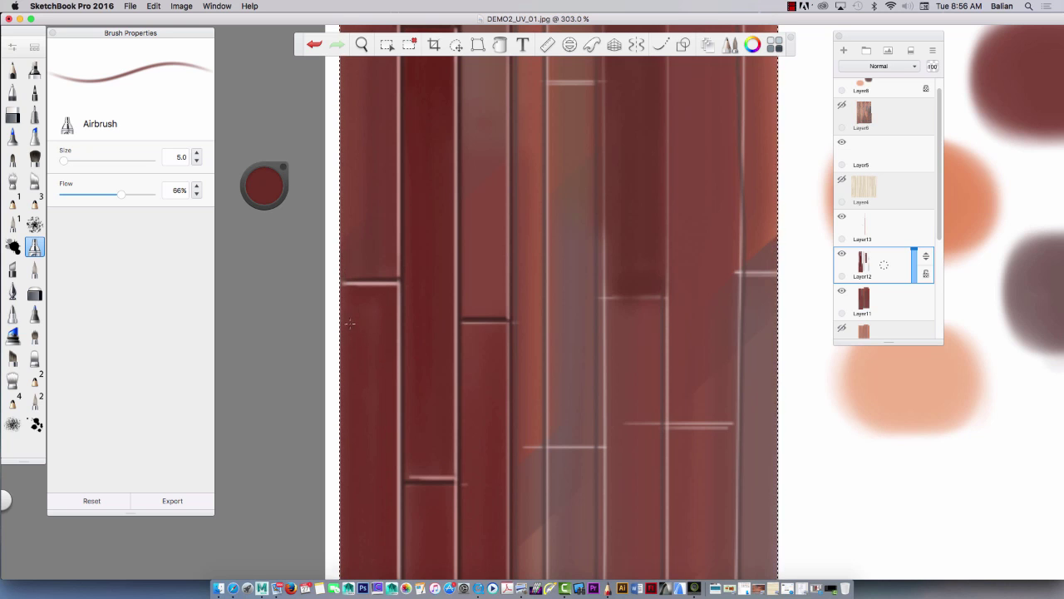
{"action": "key", "text": "bracketright"}
{"action": "key", "text": "bracketright"}
{"action": "key", "text": "bracketright"}
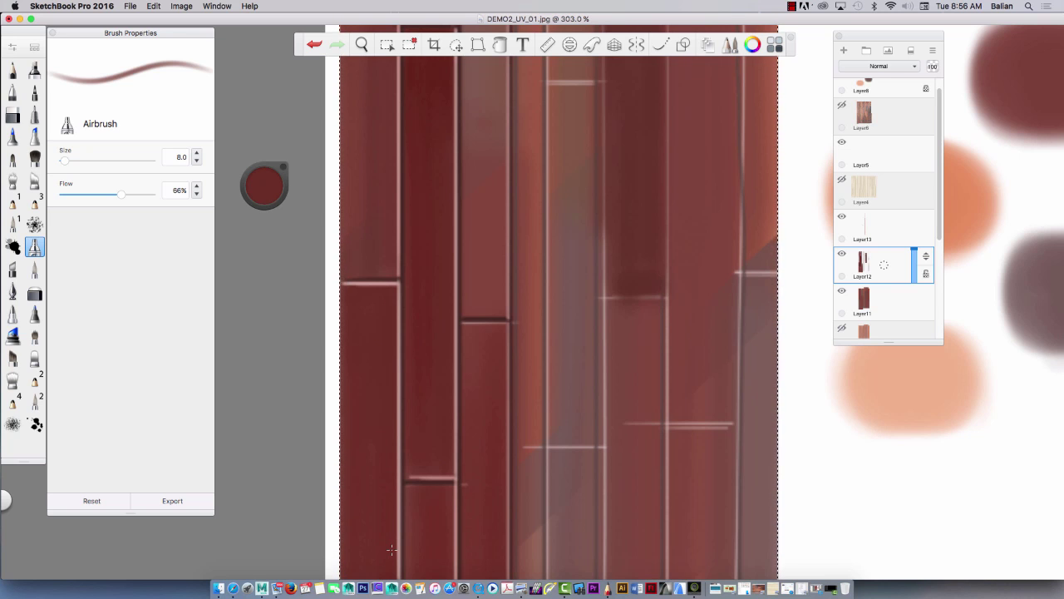
Sample a dark maroon beside the seam between the second and third columns and adjust its shade with the color puck
{"action": "left_click", "coordinate": [462, 156], "text": "alt"}
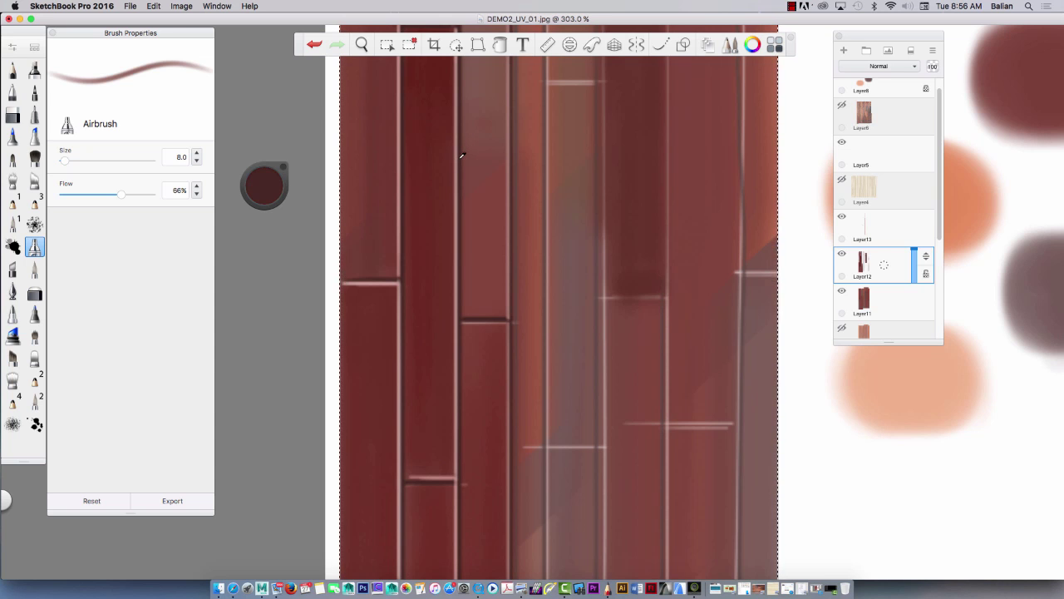
{"action": "left_click_drag", "start_coordinate": [283, 166], "coordinate": [289, 92]}
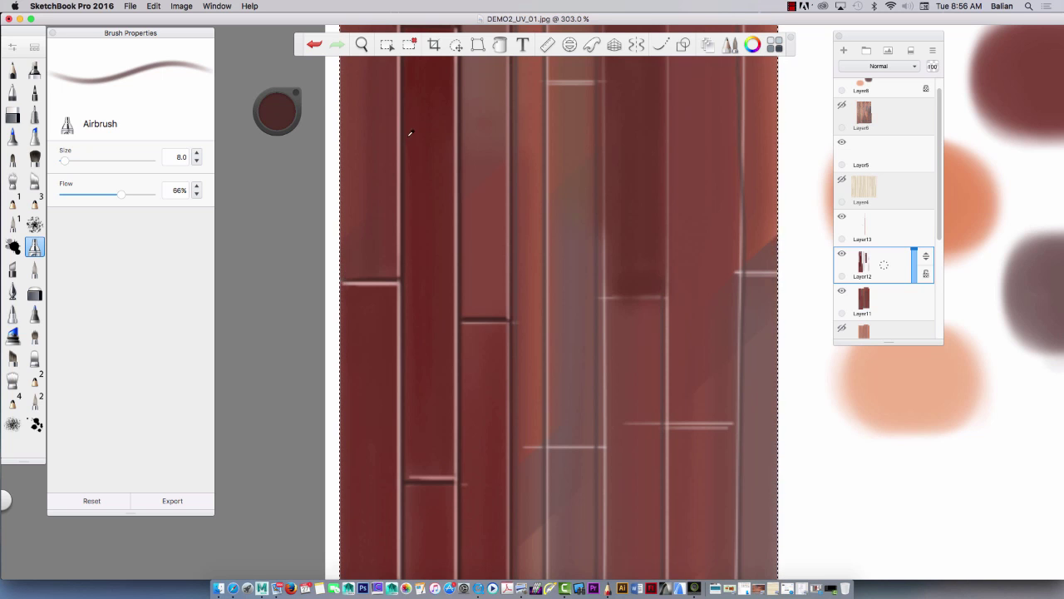
{"action": "left_click", "coordinate": [279, 111]}
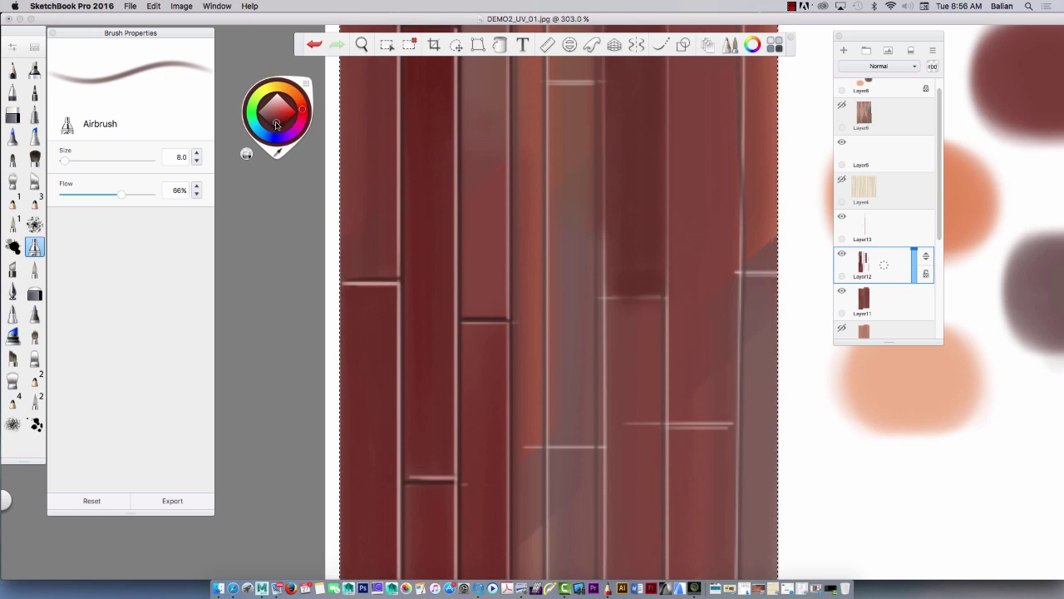
{"action": "left_click", "coordinate": [276, 124]}
Set the Pencil size to 2.0, and switch to the Pencil 2 brush
{"action": "left_click", "coordinate": [13, 70]}
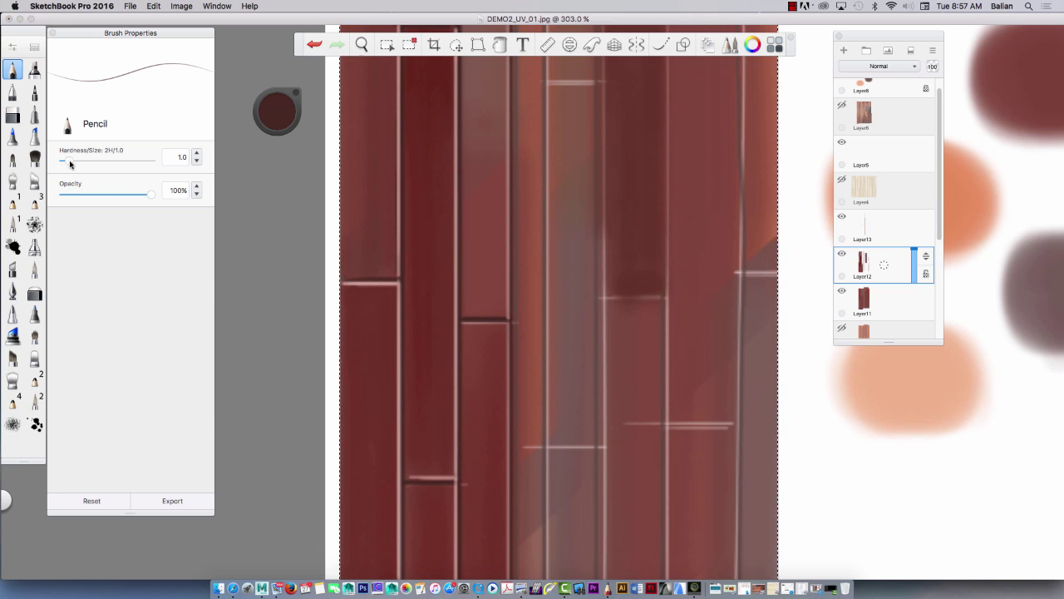
{"action": "left_click_drag", "start_coordinate": [70, 164], "coordinate": [77, 162]}
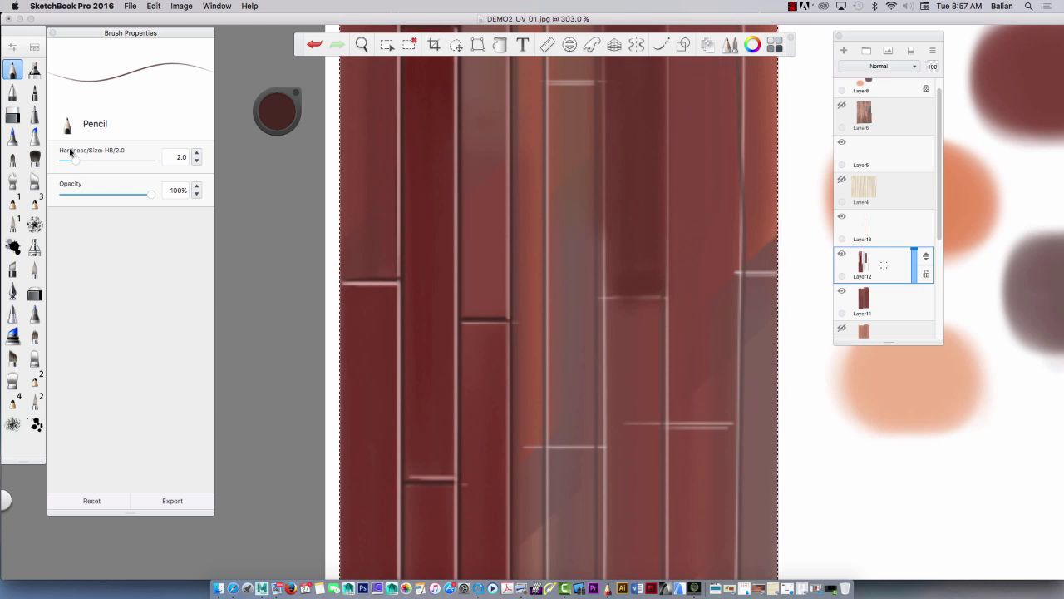
{"action": "left_click", "coordinate": [34, 380]}
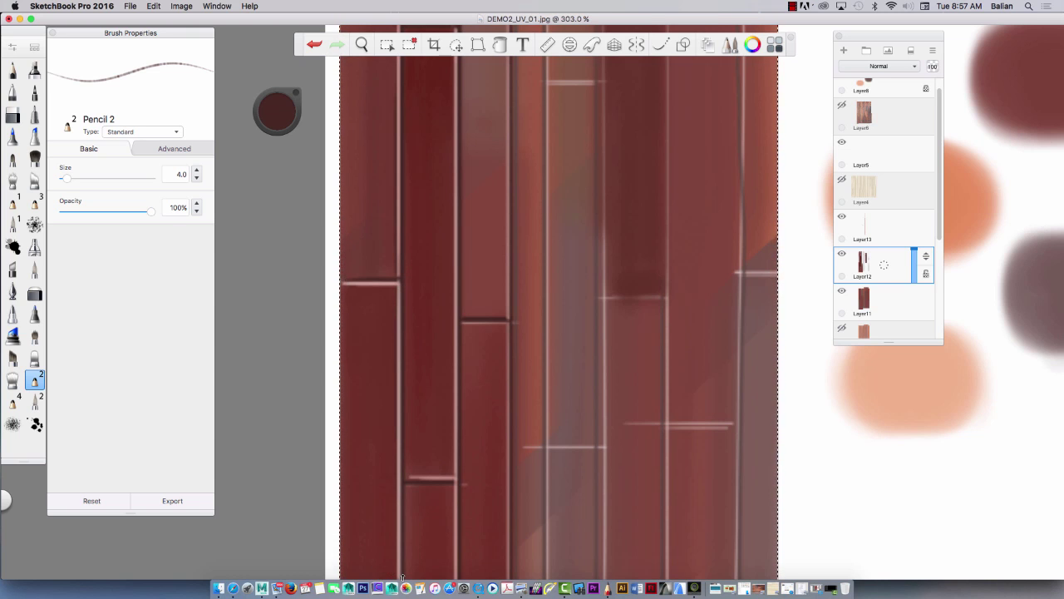
{"action": "left_click", "coordinate": [793, 6]}
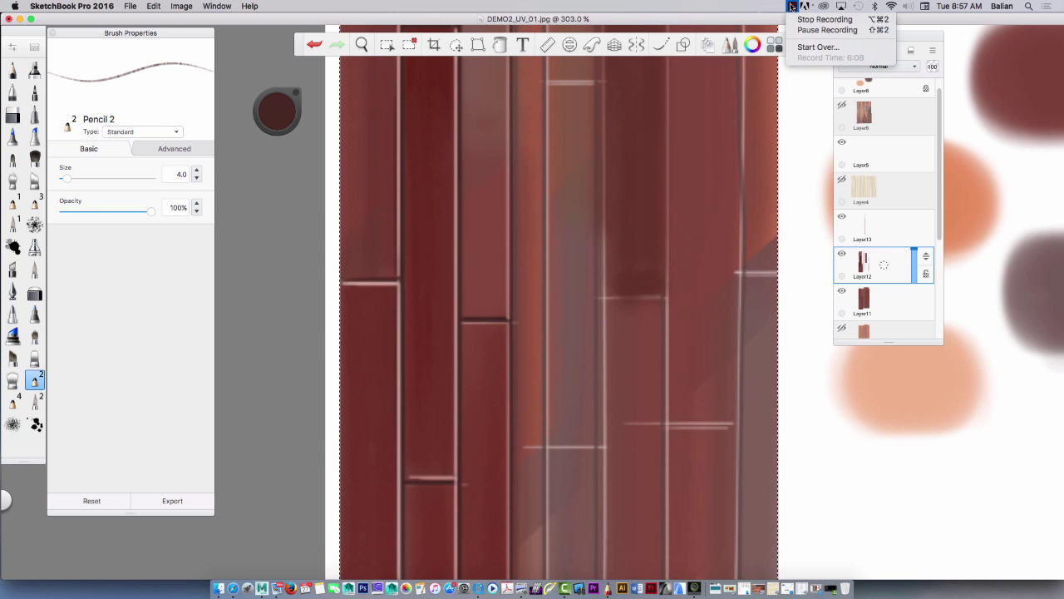